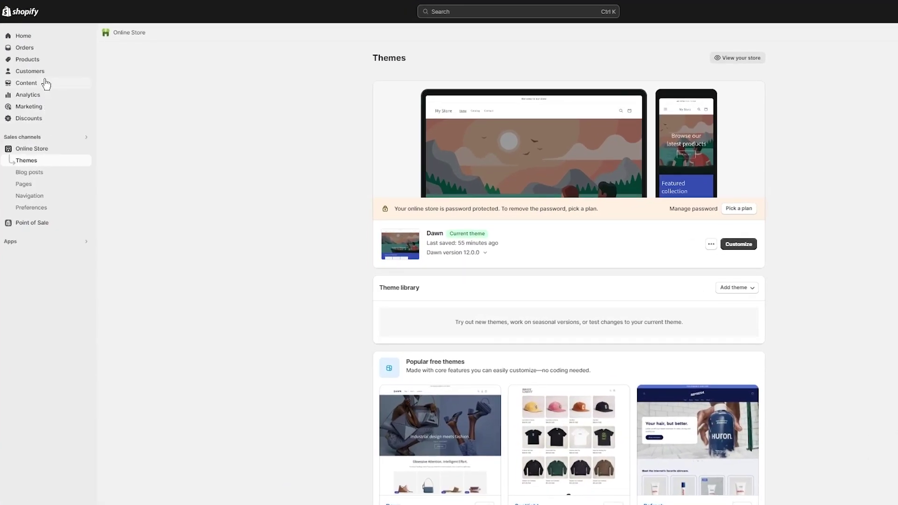
pyautogui.click(38, 86)
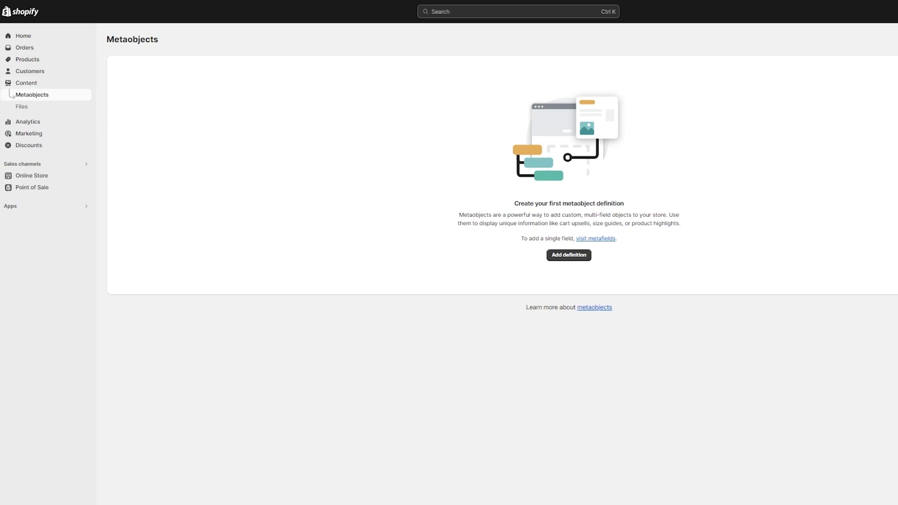
pyautogui.click(22, 108)
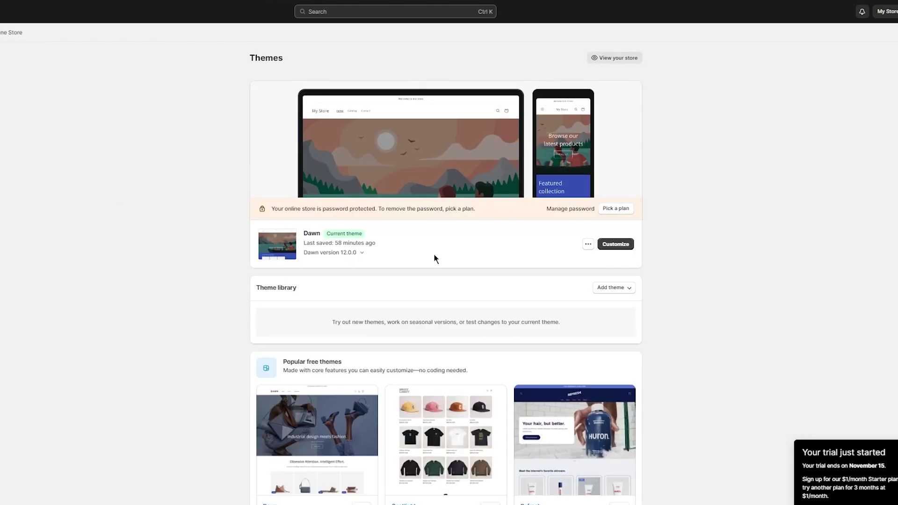
# - Open the Dawn theme editor on the home page and scroll through the preview
pyautogui.click(615, 244)
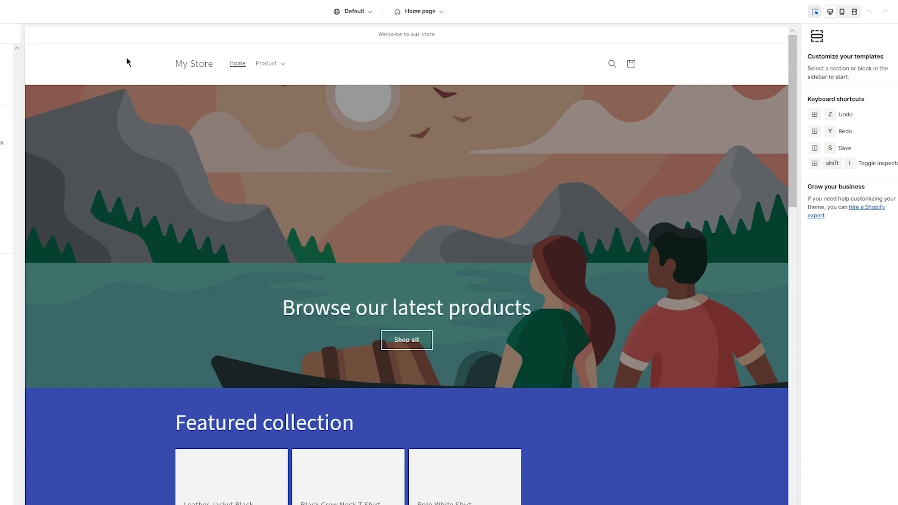
pyautogui.scroll(-15, 200, 293)
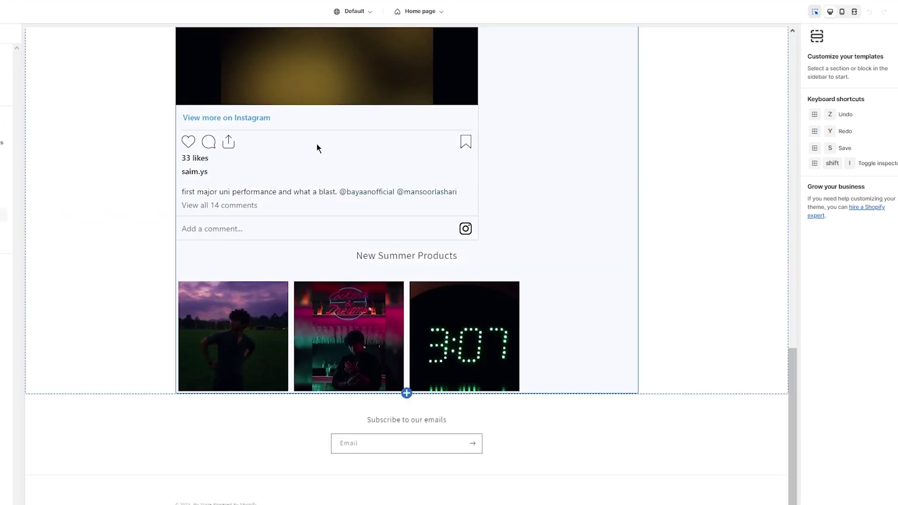
pyautogui.scroll(5, 316, 144)
pyautogui.scroll(-5, 317, 144)
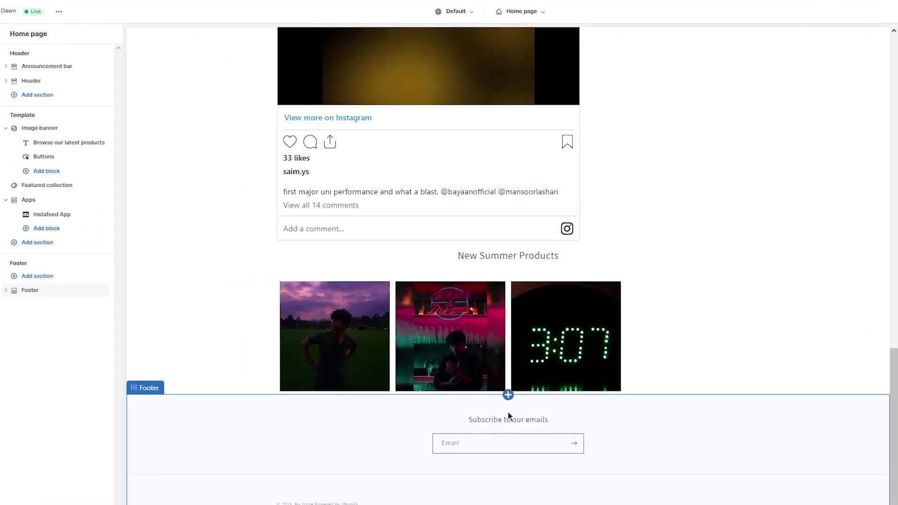
# - Browse the Add section list under Template, closing it once and reopening it
pyautogui.click(57, 246)
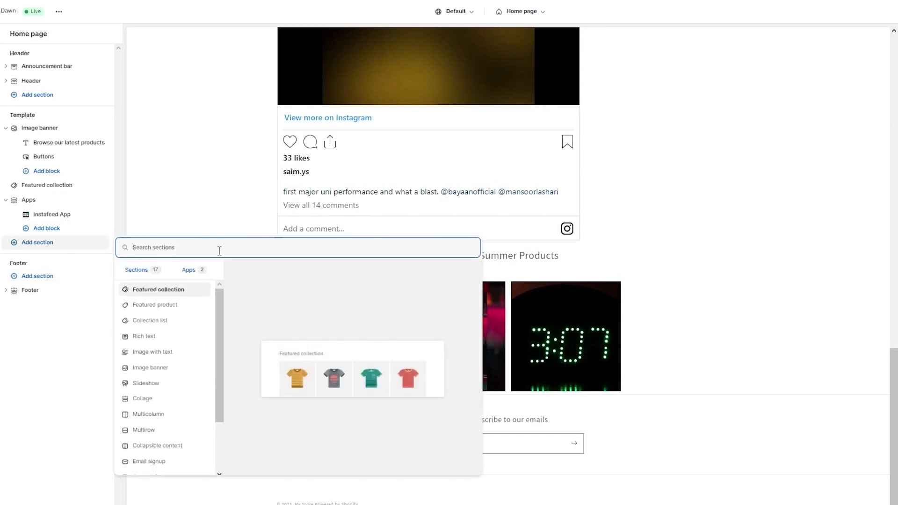
pyautogui.scroll(-3, 181, 367)
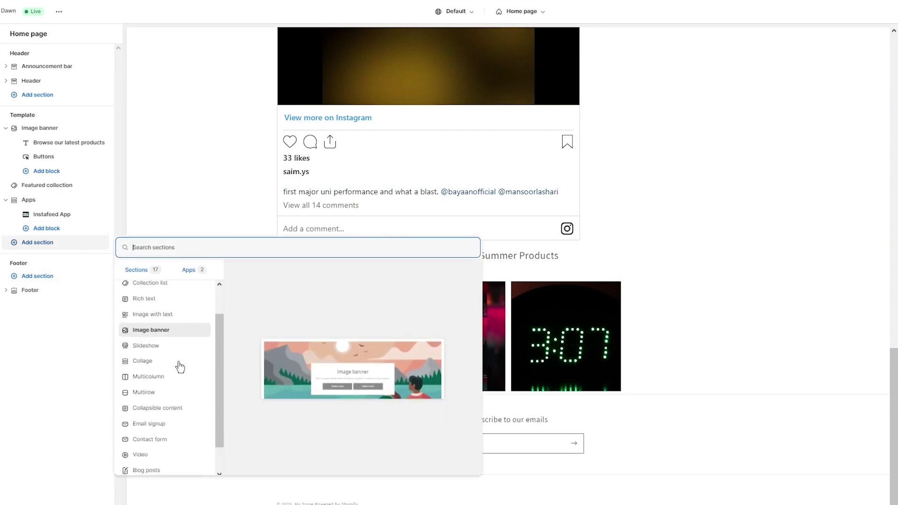
pyautogui.scroll(3, 160, 349)
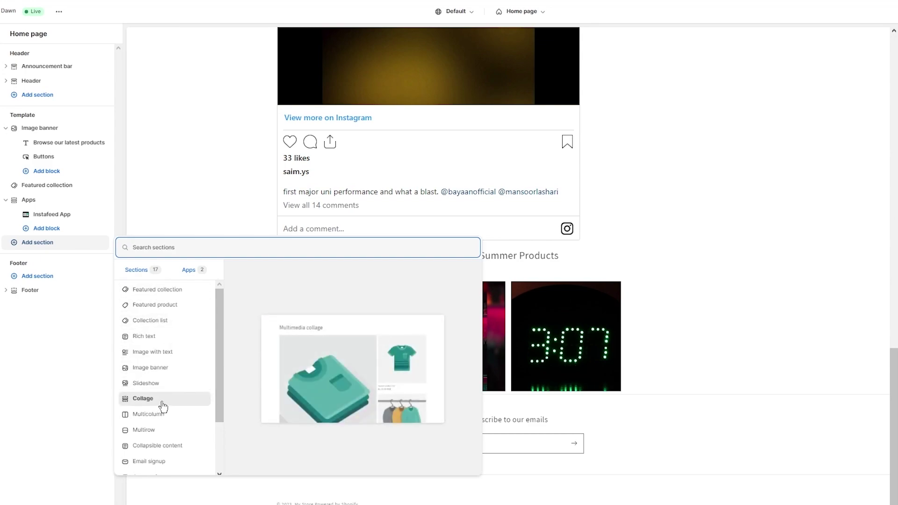
pyautogui.scroll(-3, 163, 407)
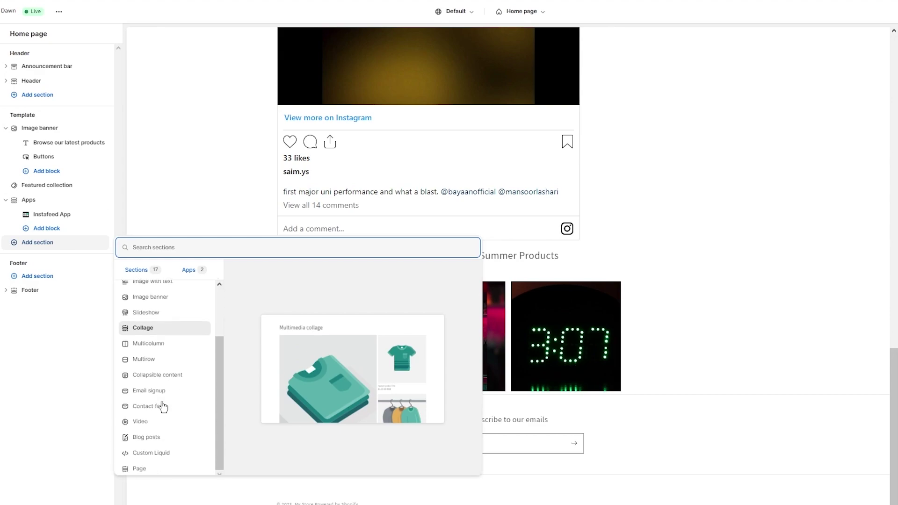
pyautogui.click(510, 494)
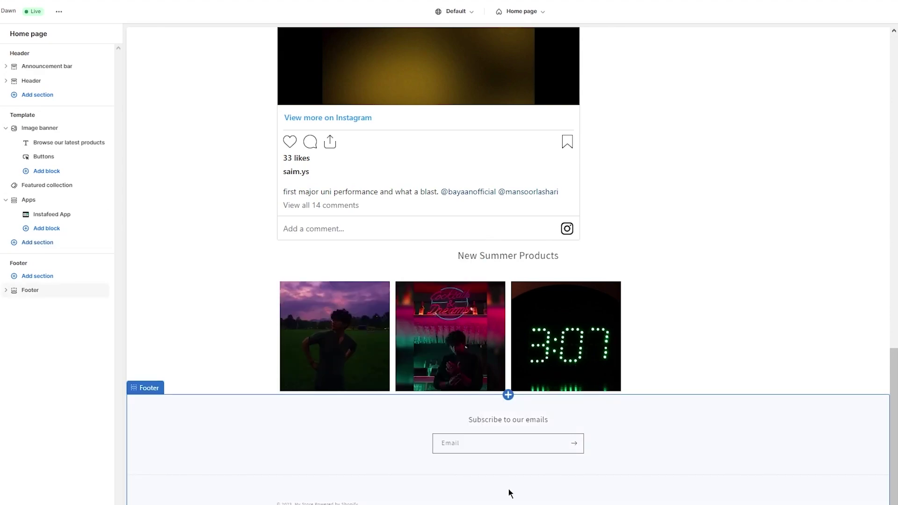
pyautogui.click(63, 248)
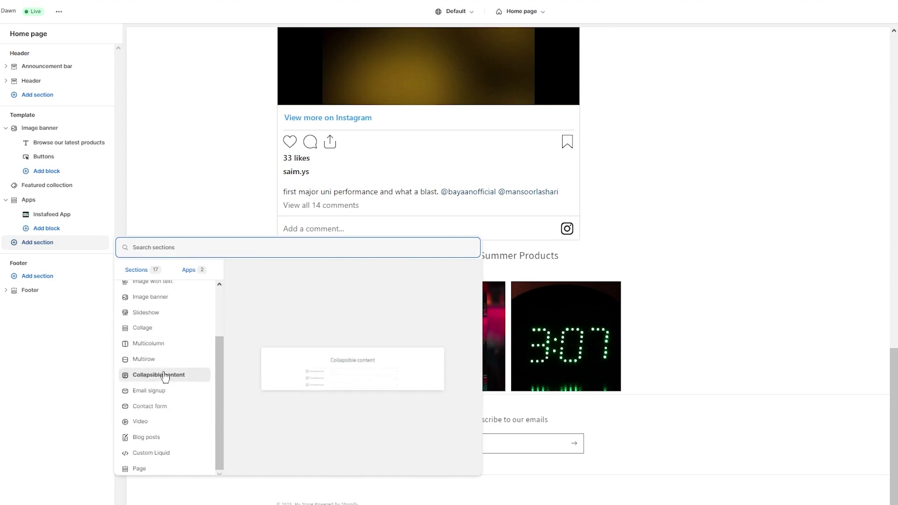
pyautogui.scroll(1, 171, 335)
pyautogui.scroll(1, 172, 332)
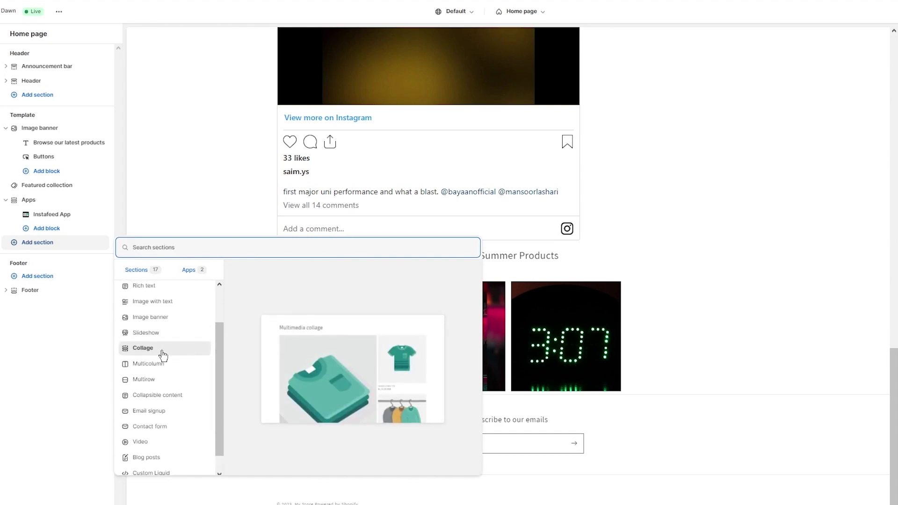
pyautogui.scroll(1, 163, 356)
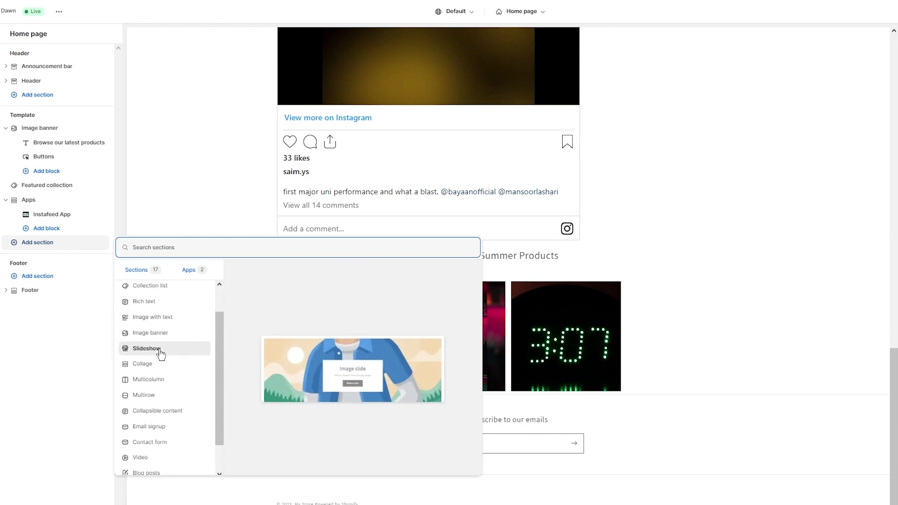
# - Add a Collage section below the Instafeed app and open its settings
pyautogui.click(160, 364)
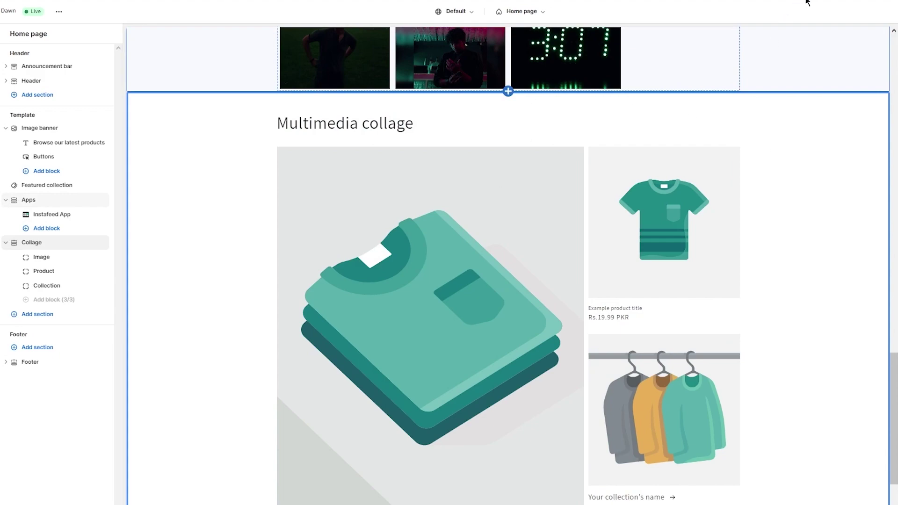
pyautogui.scroll(-1, 775, 281)
pyautogui.click(775, 279)
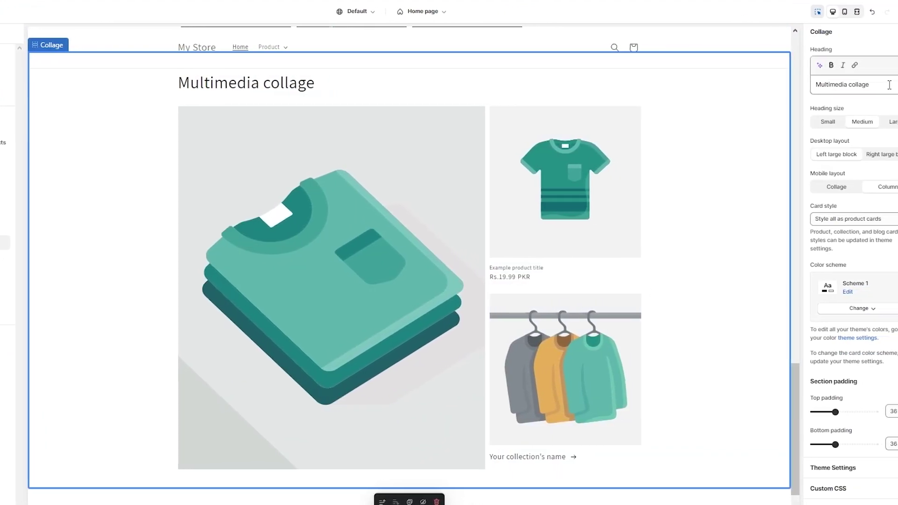
# - Replace the Multimedia collage heading with 'Catalog Gallery'
pyautogui.tripleClick(890, 85)
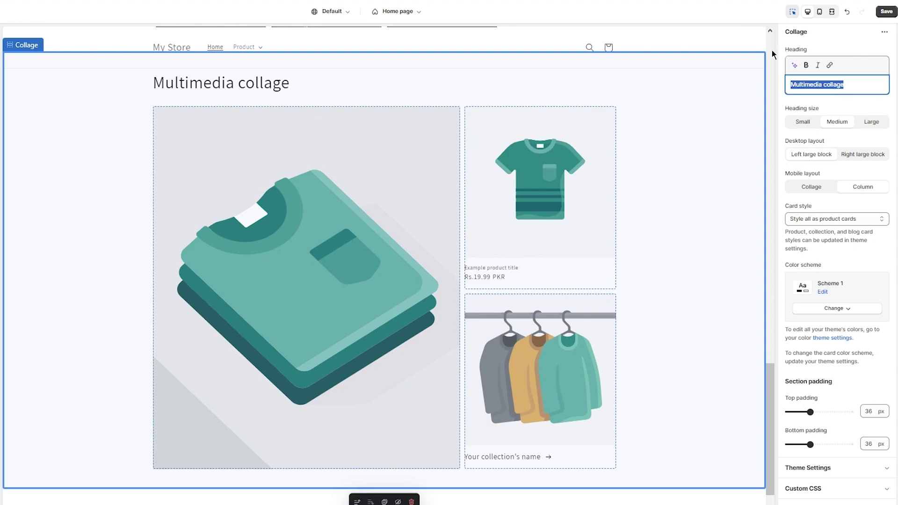
pyautogui.press('BackSpace')
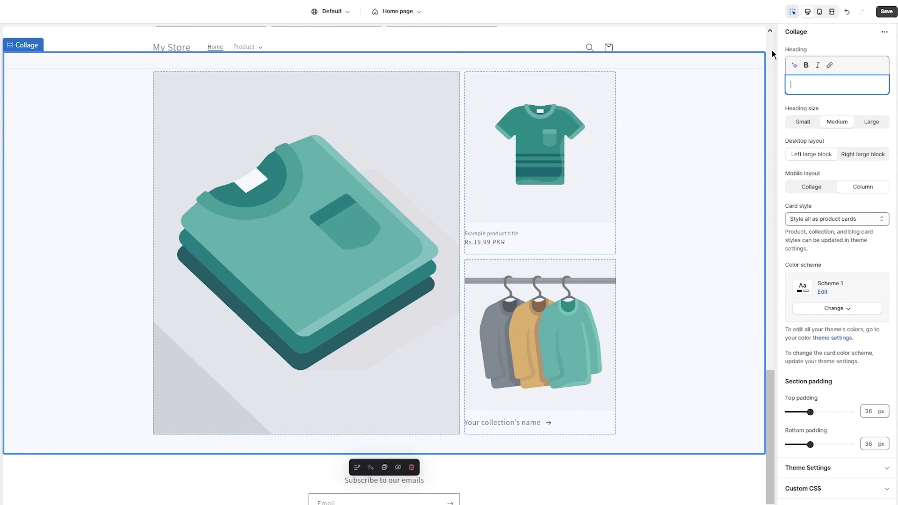
pyautogui.write('Prod')
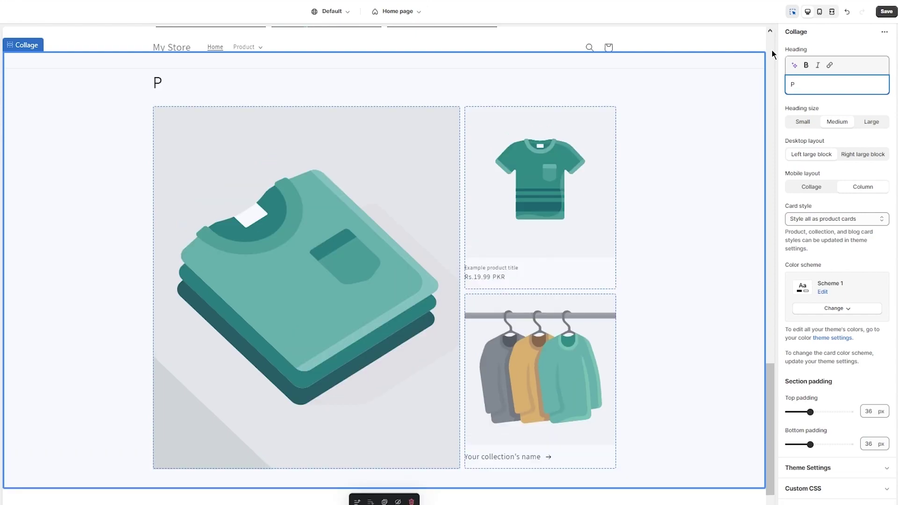
pyautogui.press('BackSpace')
pyautogui.press('BackSpace')
pyautogui.press('BackSpace')
pyautogui.press('BackSpace')
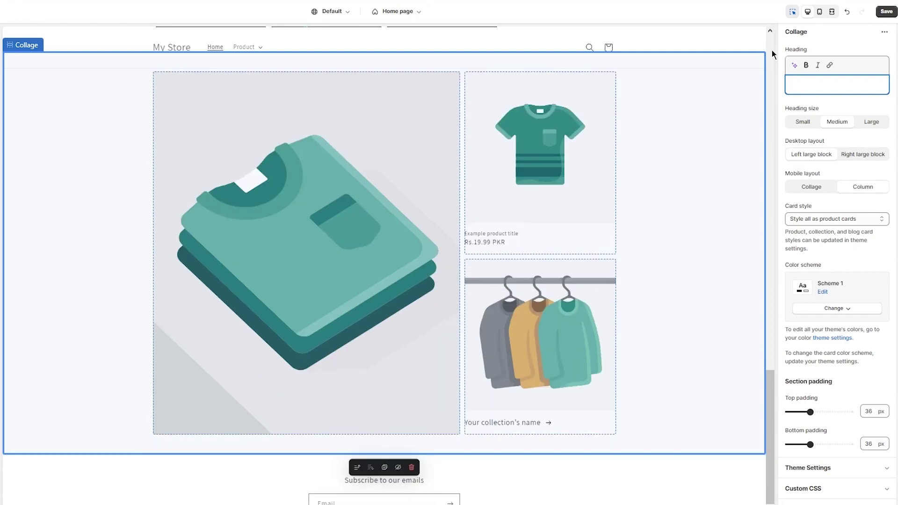
pyautogui.write('Cata')
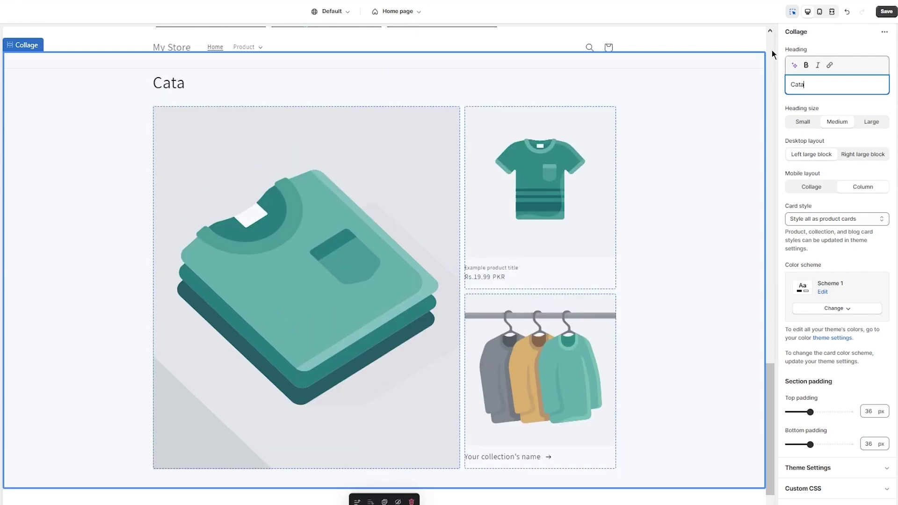
pyautogui.write('log Gall')
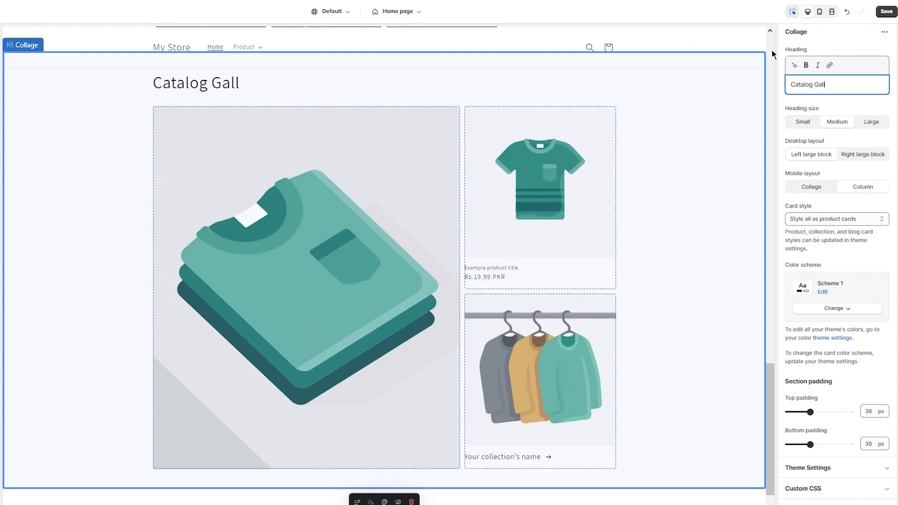
pyautogui.write('eru')
pyautogui.press('BackSpace')
pyautogui.write('y')
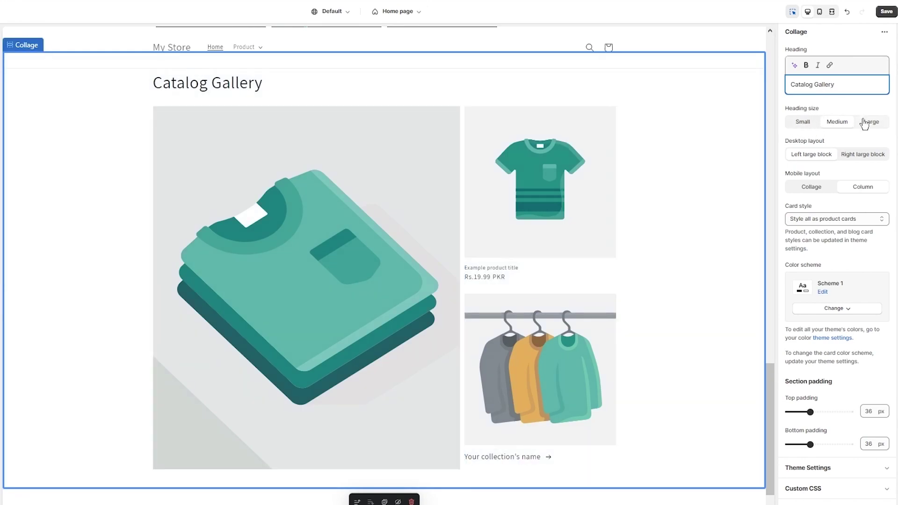
# - Keep the large image on the left and enable the collage layout on mobile
pyautogui.click(858, 159)
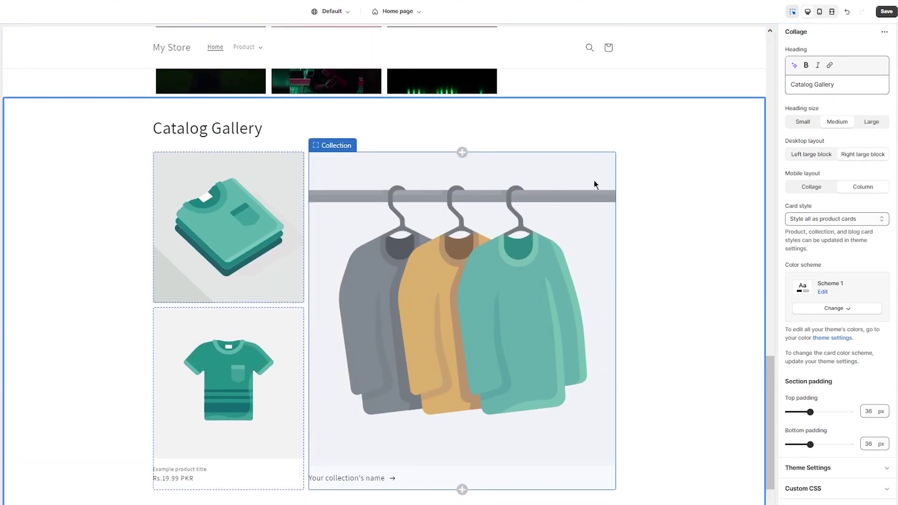
pyautogui.click(809, 190)
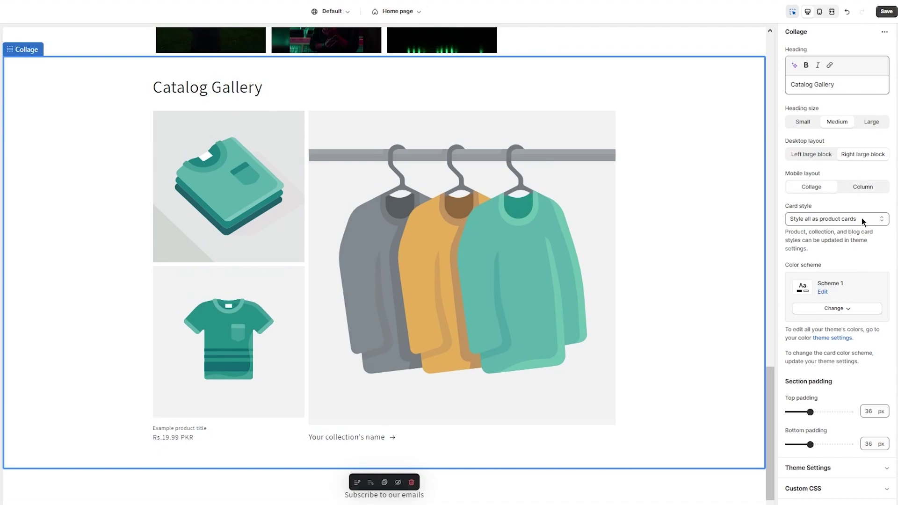
pyautogui.click(805, 155)
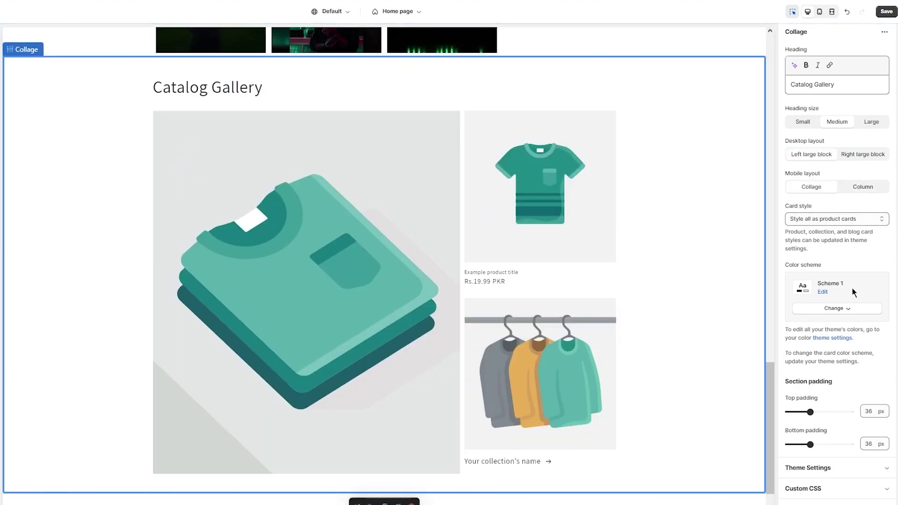
pyautogui.click(841, 218)
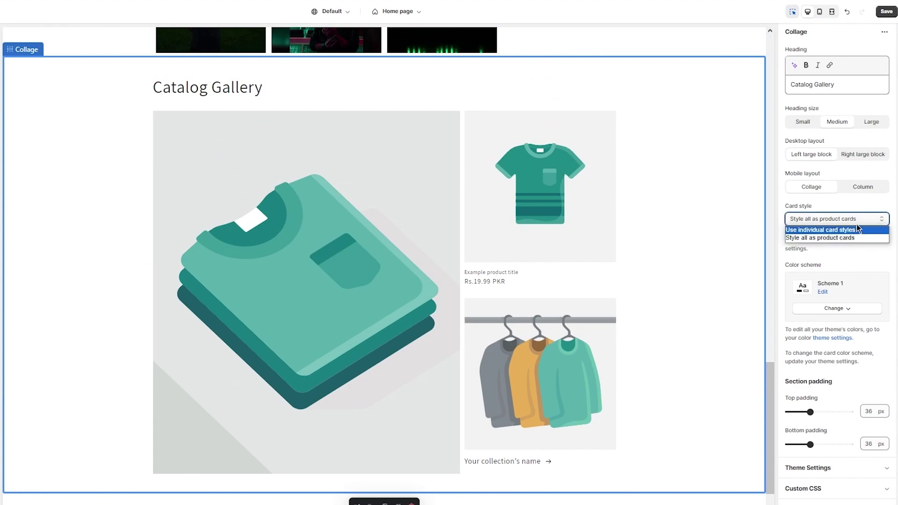
pyautogui.click(858, 216)
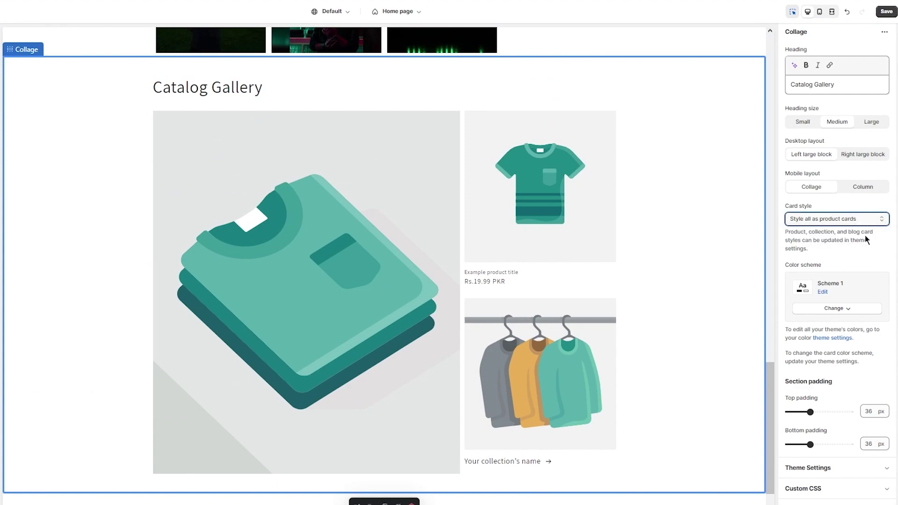
# - Apply the dark Scheme 3 colour scheme to the collage and save the theme
pyautogui.click(842, 311)
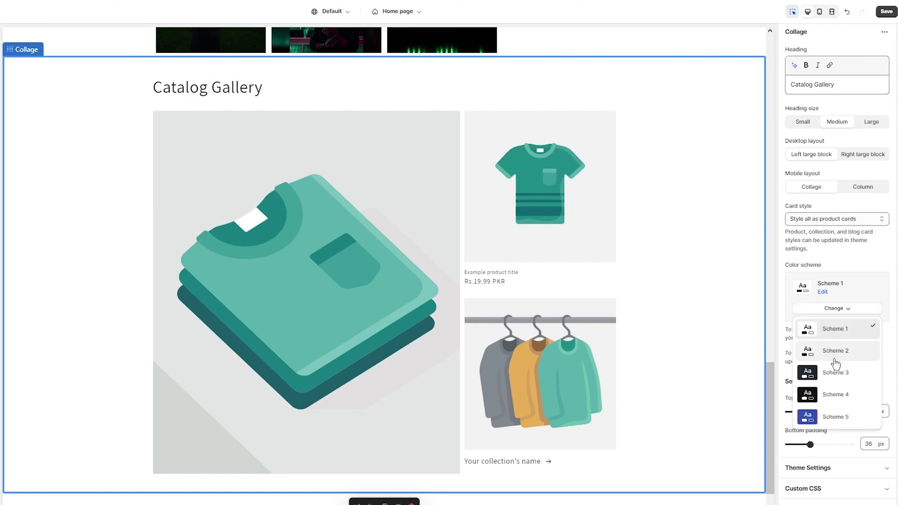
pyautogui.click(819, 374)
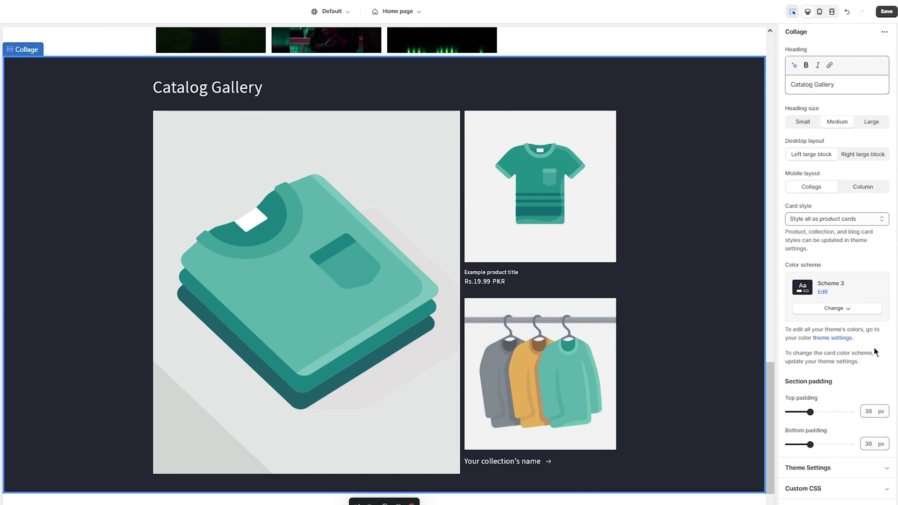
pyautogui.click(863, 474)
pyautogui.scroll(-3, 856, 369)
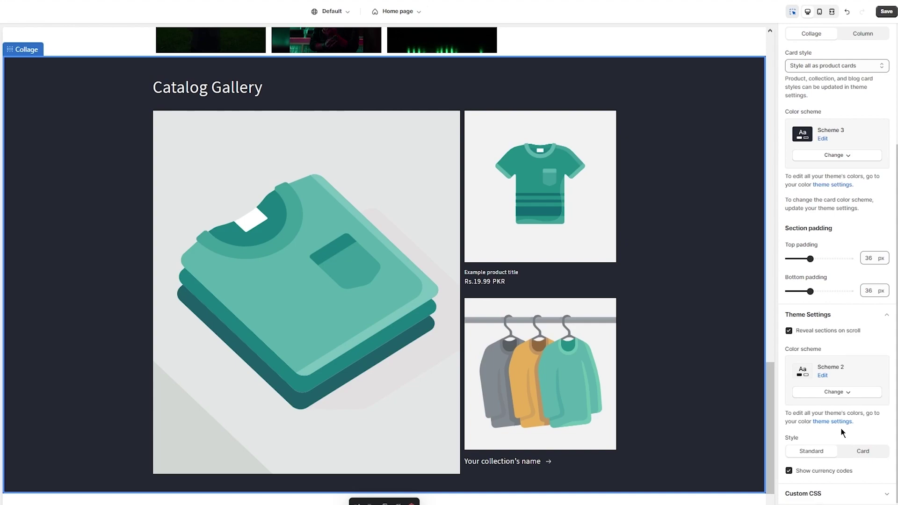
pyautogui.scroll(3, 821, 313)
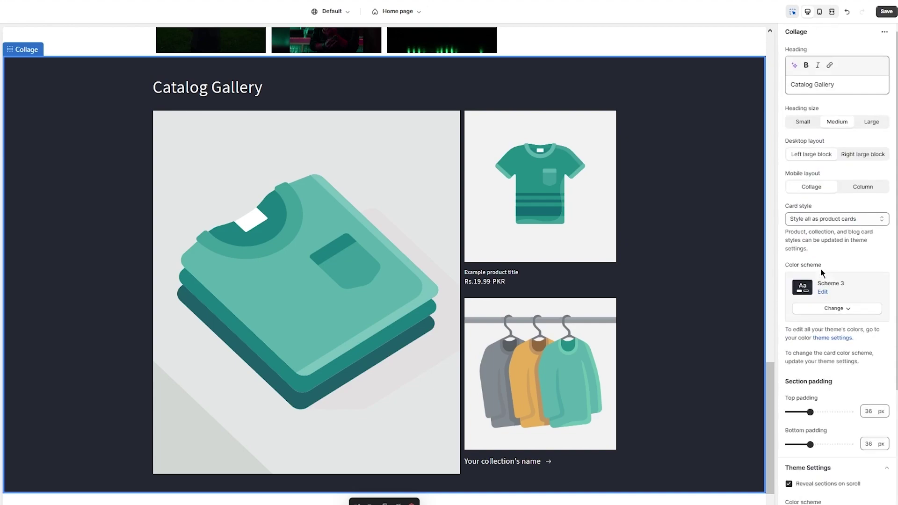
pyautogui.scroll(-3, 833, 254)
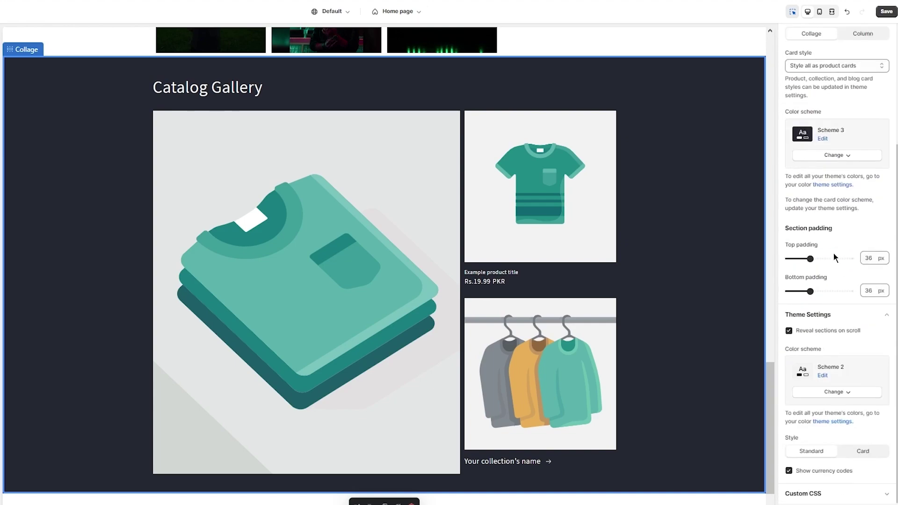
pyautogui.click(887, 11)
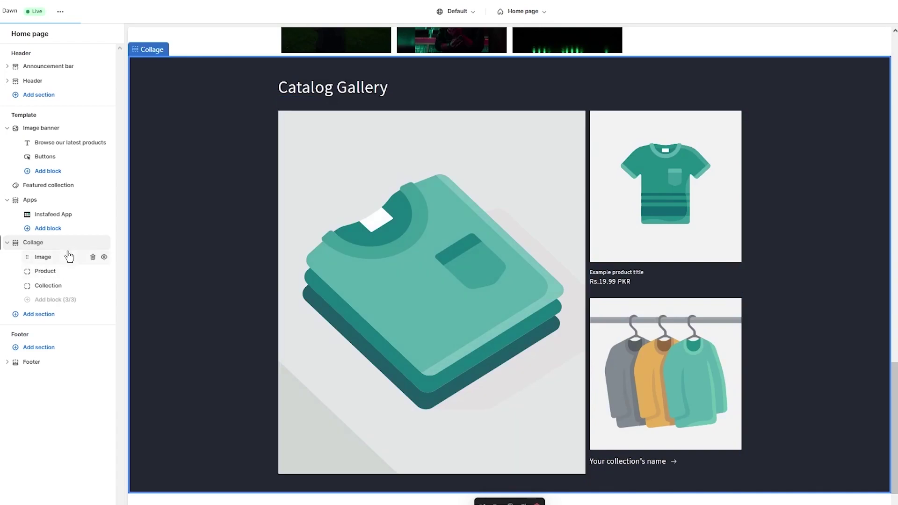
# - Set the pink hoodie photo as the collage's large image
pyautogui.click(69, 256)
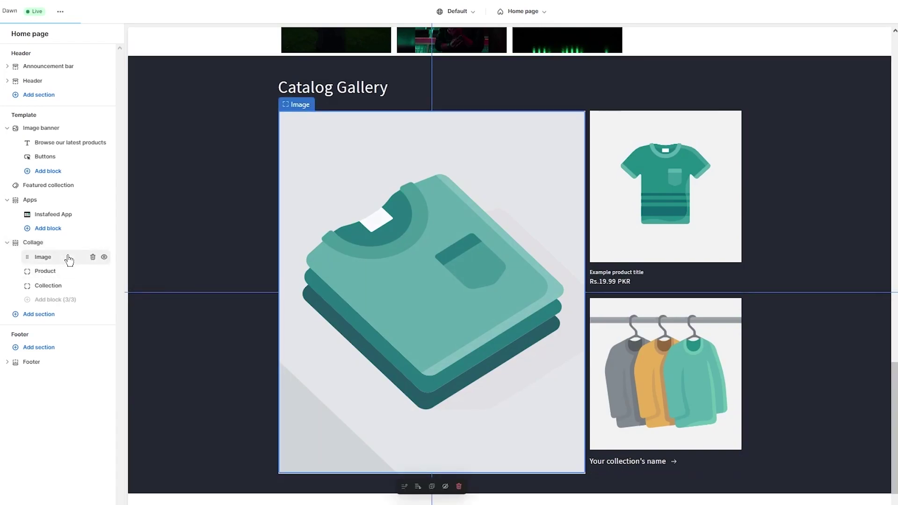
pyautogui.click(873, 77)
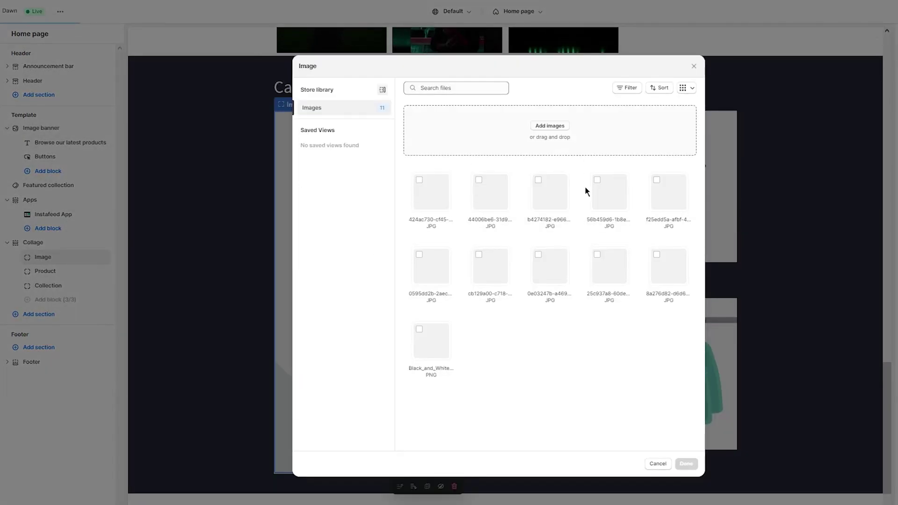
pyautogui.click(442, 206)
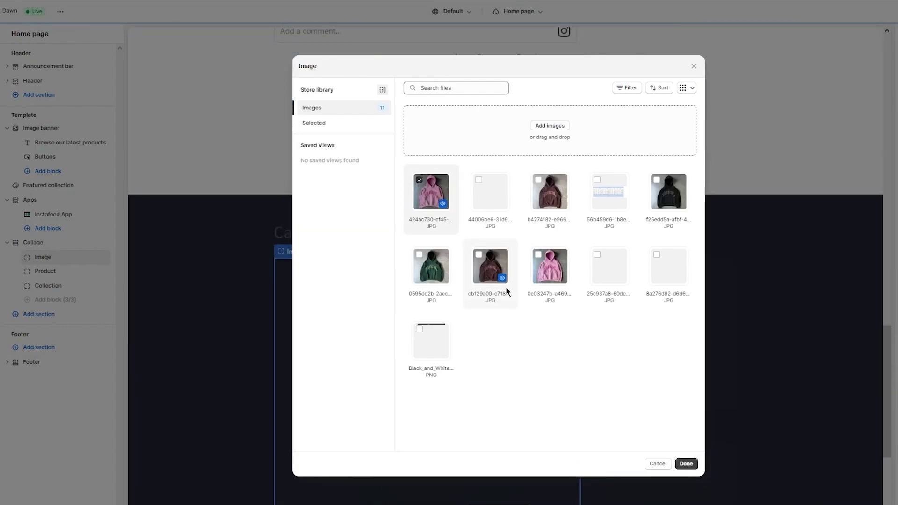
pyautogui.click(686, 464)
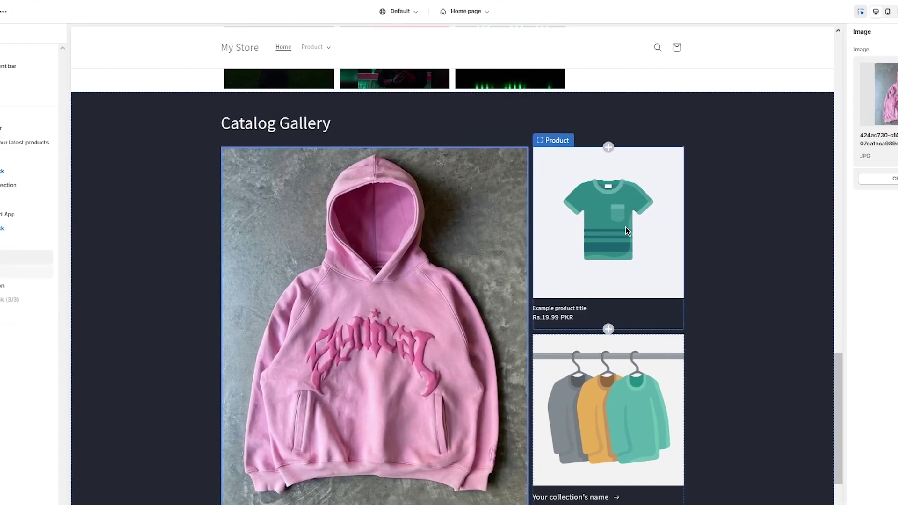
# - Link the product card to the American-style Vintage Zipper hoodie
pyautogui.click(625, 226)
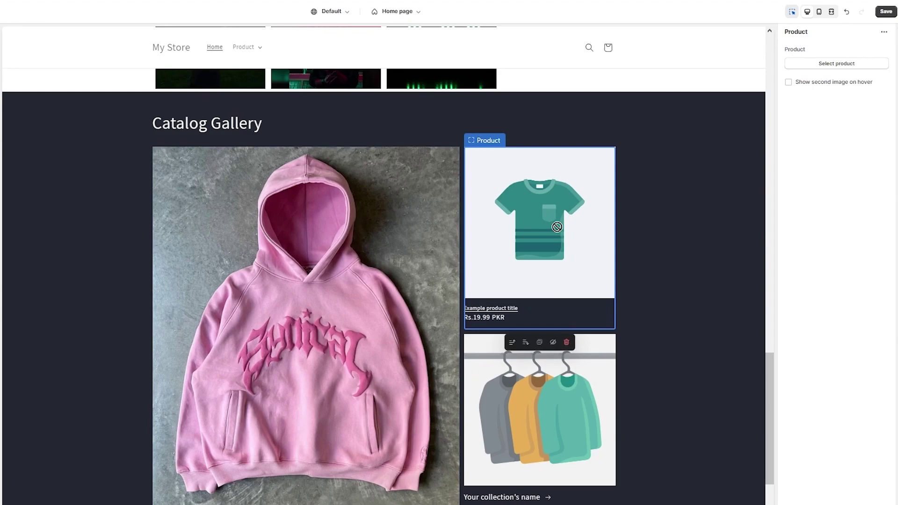
pyautogui.click(849, 66)
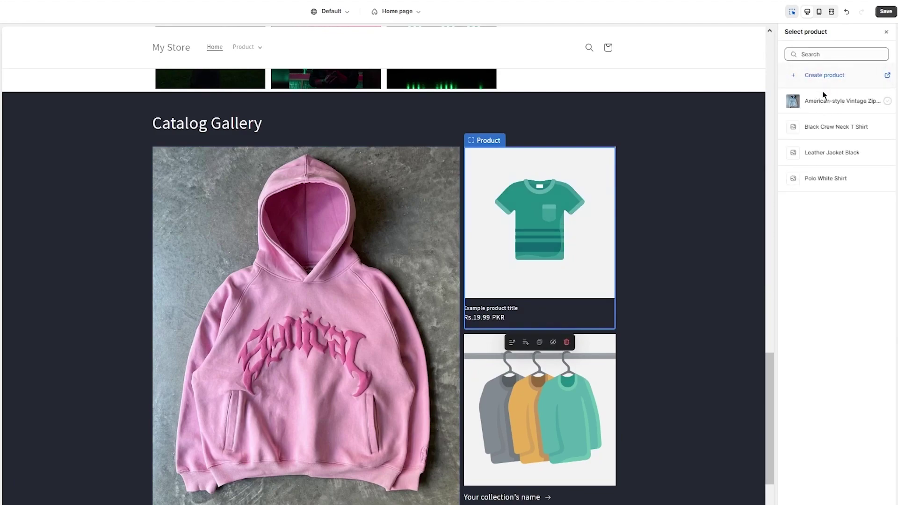
pyautogui.click(824, 101)
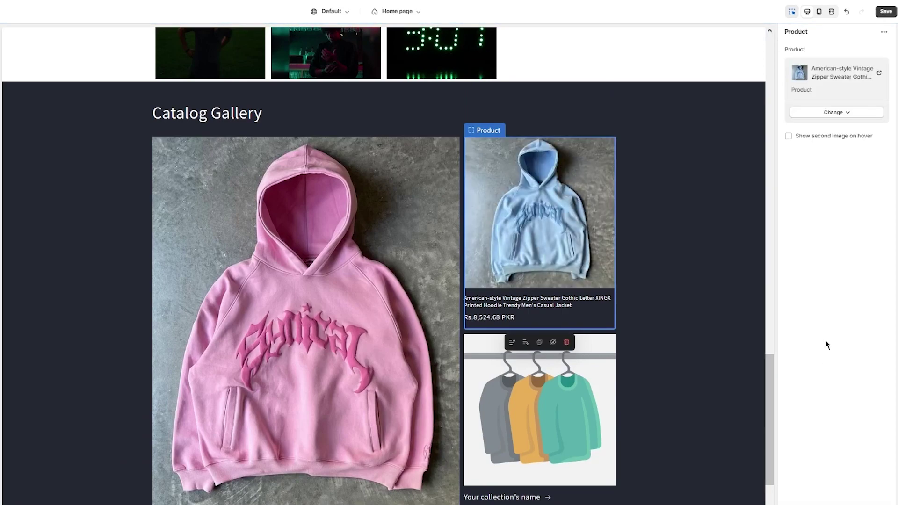
# - Choose New Deals And Products for the collage's collection card, then save the theme
pyautogui.click(518, 426)
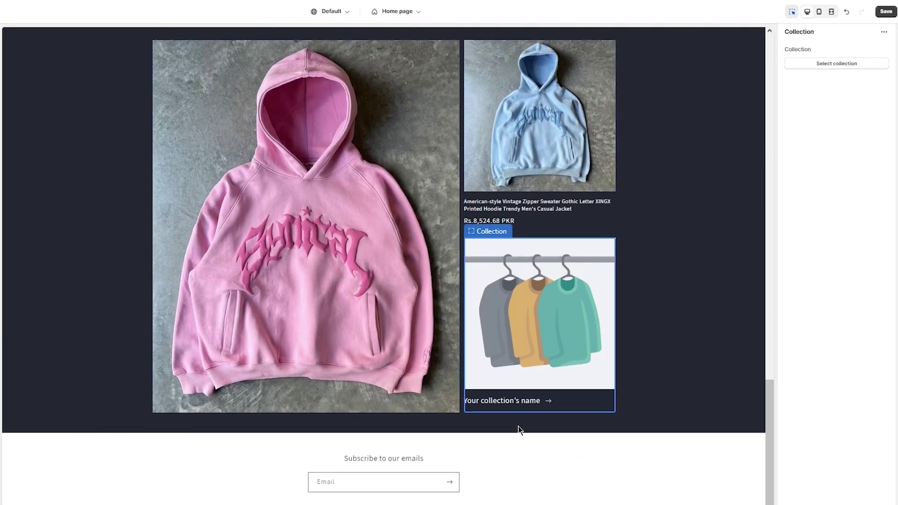
pyautogui.click(838, 63)
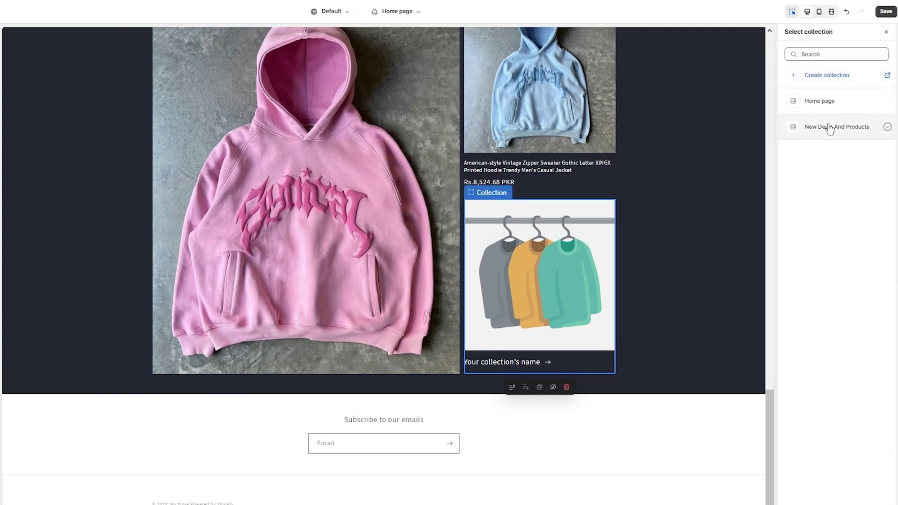
pyautogui.click(830, 129)
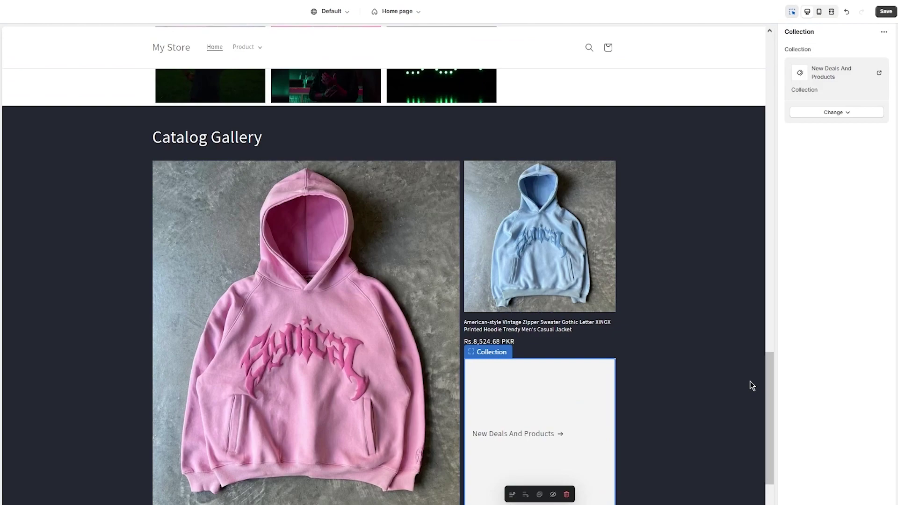
pyautogui.scroll(-3, 681, 397)
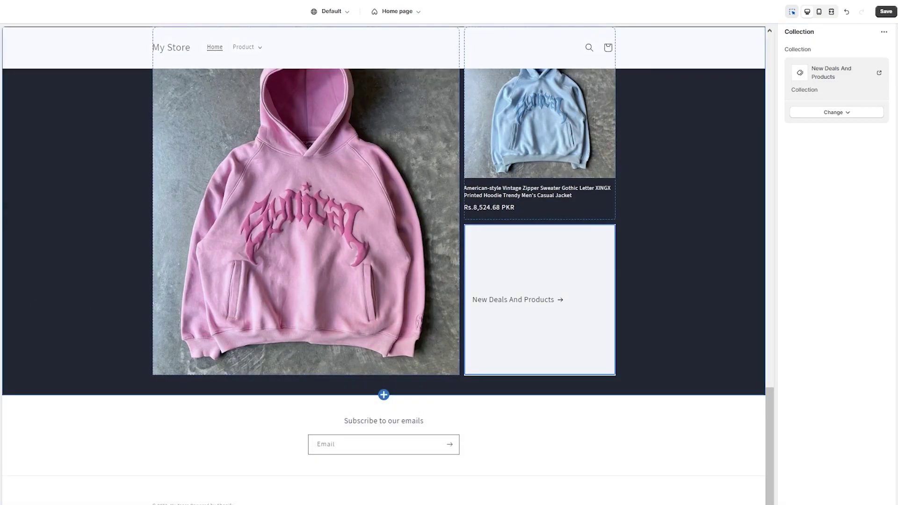
pyautogui.scroll(2, 384, 258)
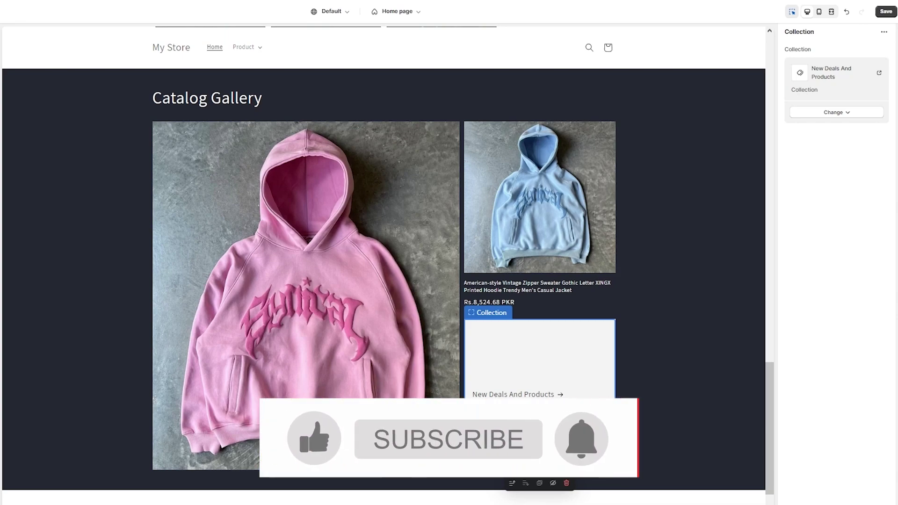
pyautogui.click(883, 13)
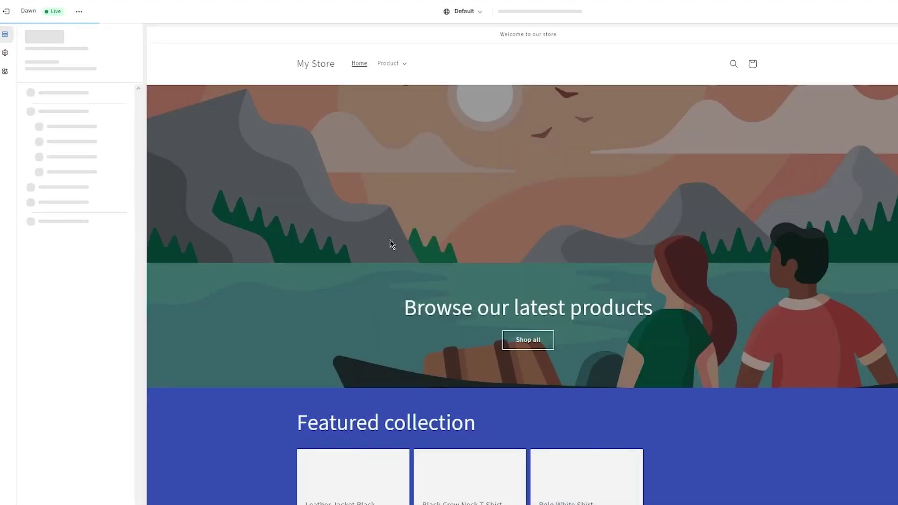
# - Exit the theme editor and view the Catalog Gallery on the live storefront
pyautogui.click(6, 13)
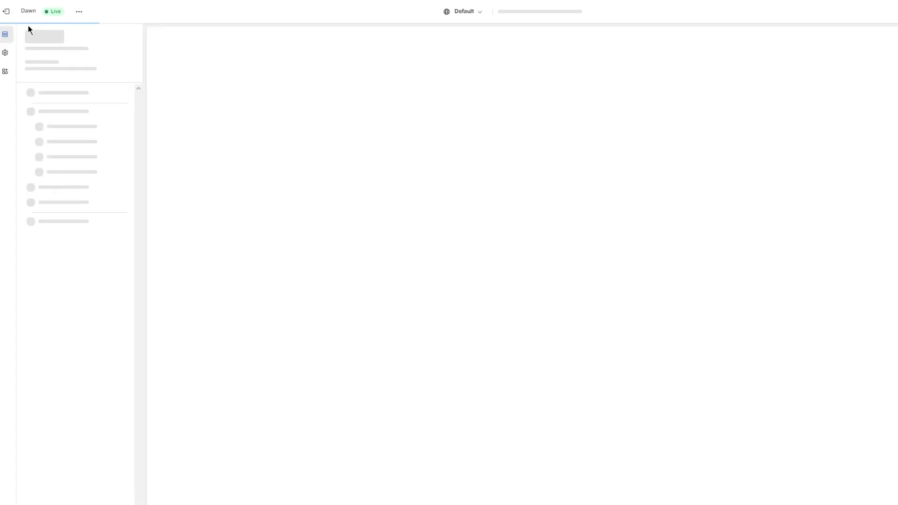
pyautogui.click(6, 14)
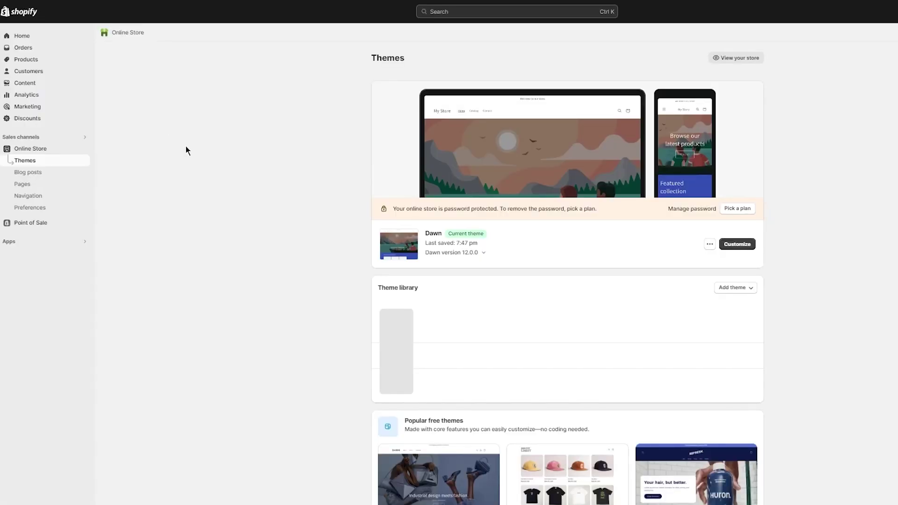
pyautogui.click(83, 149)
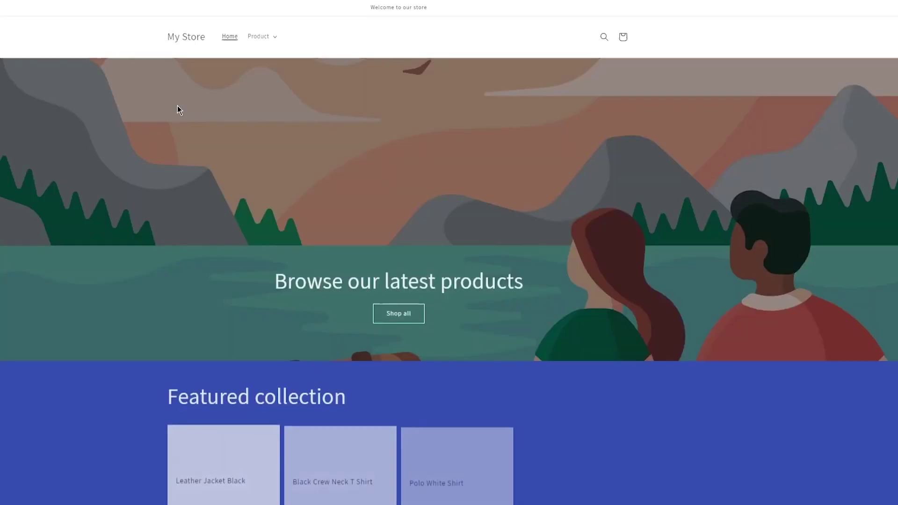
pyautogui.scroll(-5, 290, 204)
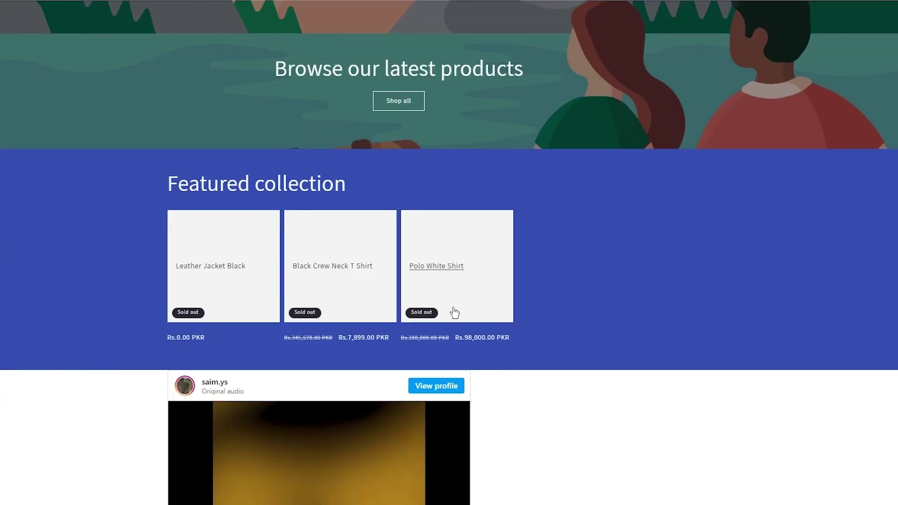
pyautogui.scroll(-10, 650, 310)
pyautogui.scroll(5, 650, 310)
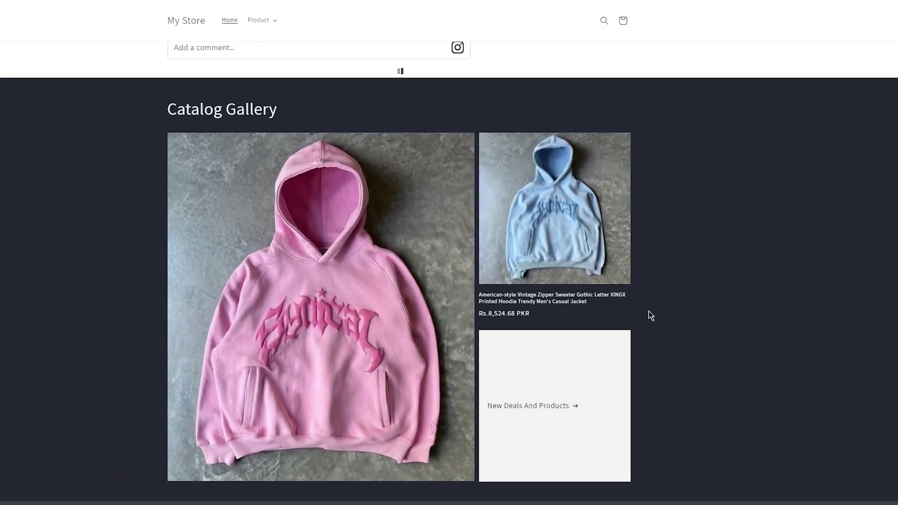
pyautogui.scroll(-5, 496, 355)
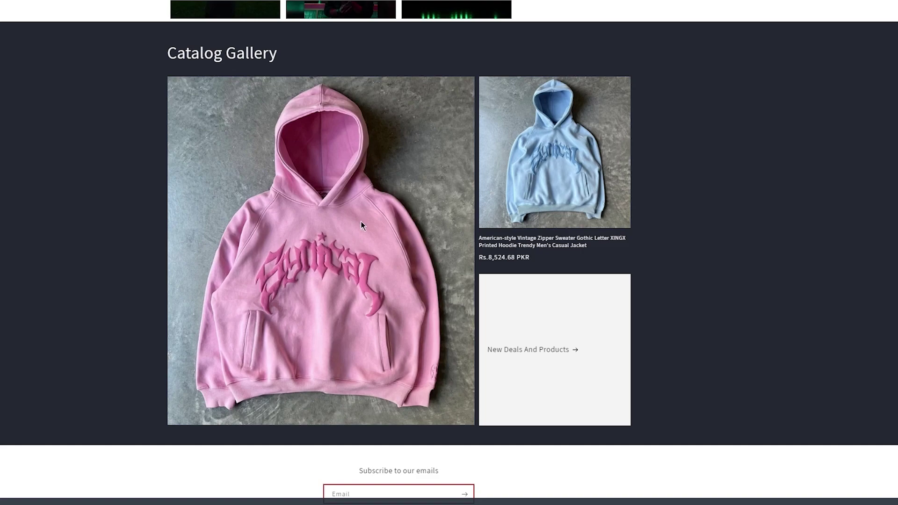
# - Open the New Deals And Products collection page from the gallery's collection card
pyautogui.rightClick(329, 234)
pyautogui.click(306, 185)
pyautogui.click(541, 346)
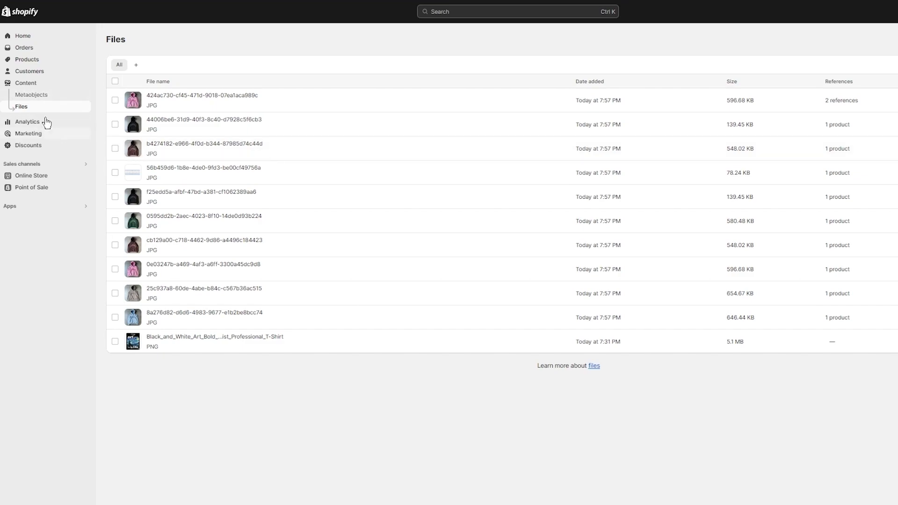
# - Look over the store's Collections list, then return to the Products list
pyautogui.click(48, 66)
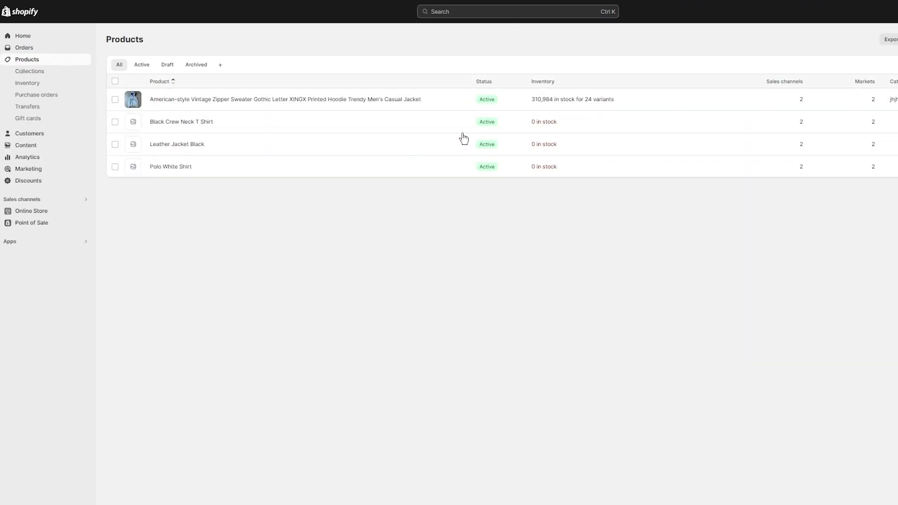
pyautogui.click(60, 75)
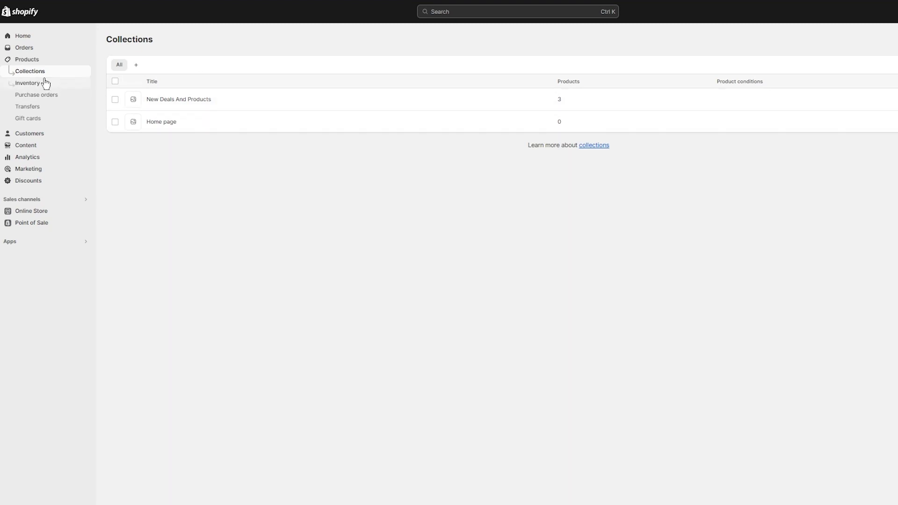
pyautogui.click(73, 63)
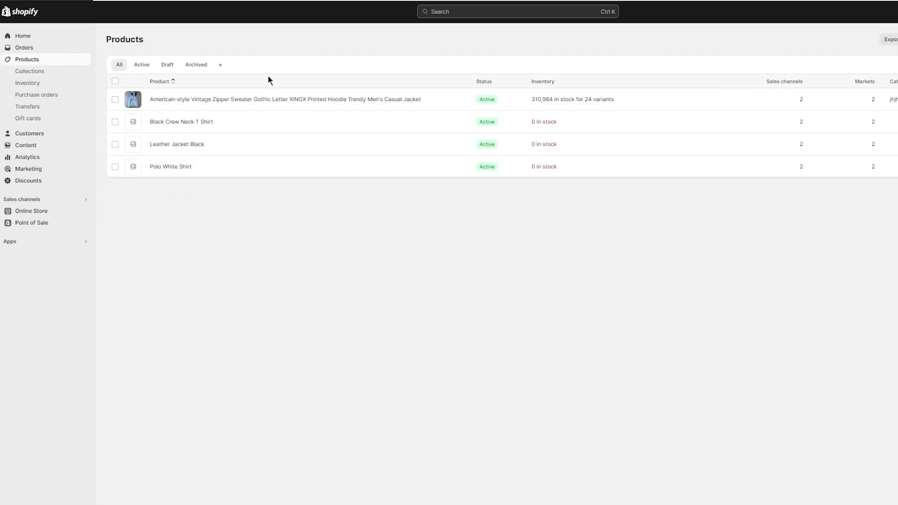
# - Add the vintage zipper hoodie to the New Deals And Products collection and save it
pyautogui.click(367, 99)
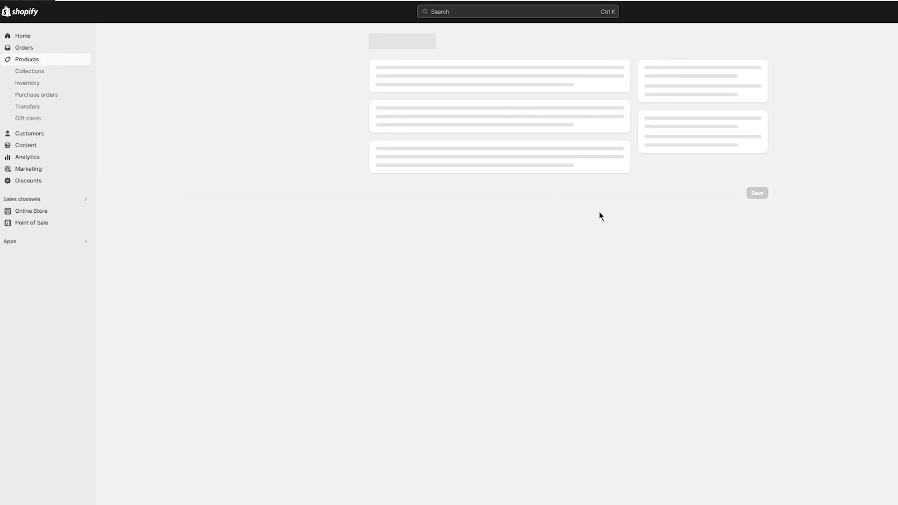
pyautogui.scroll(-3, 721, 260)
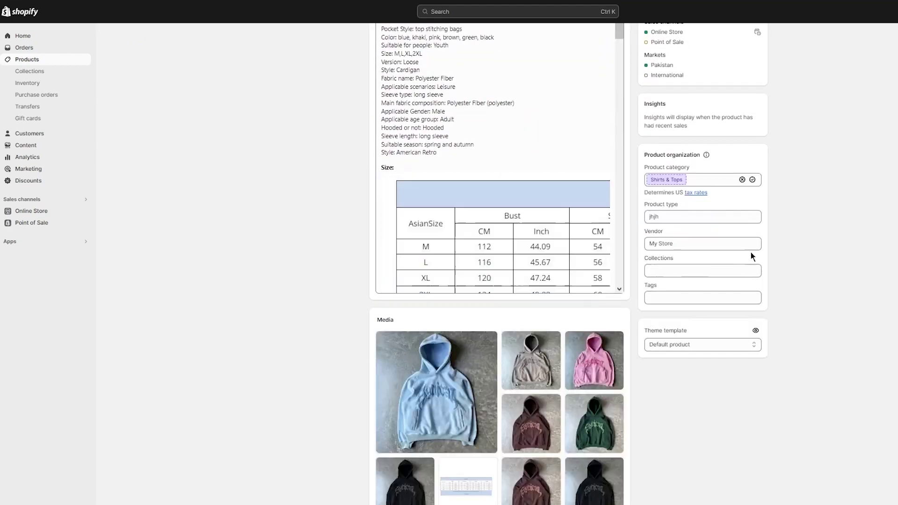
pyautogui.click(678, 270)
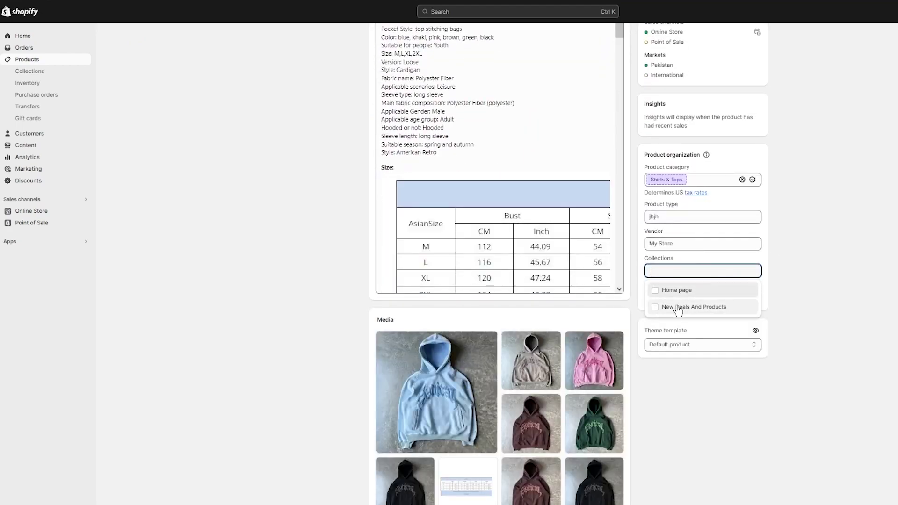
pyautogui.click(678, 307)
pyautogui.click(858, 304)
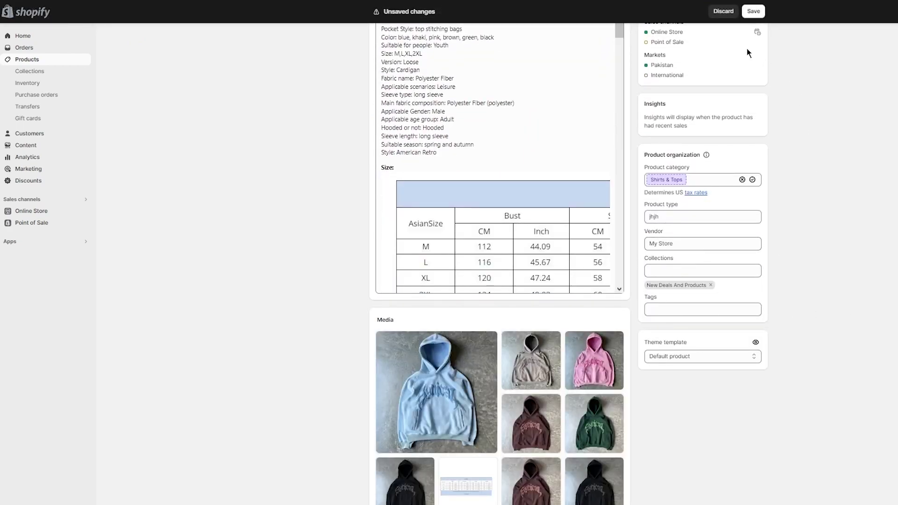
pyautogui.click(753, 11)
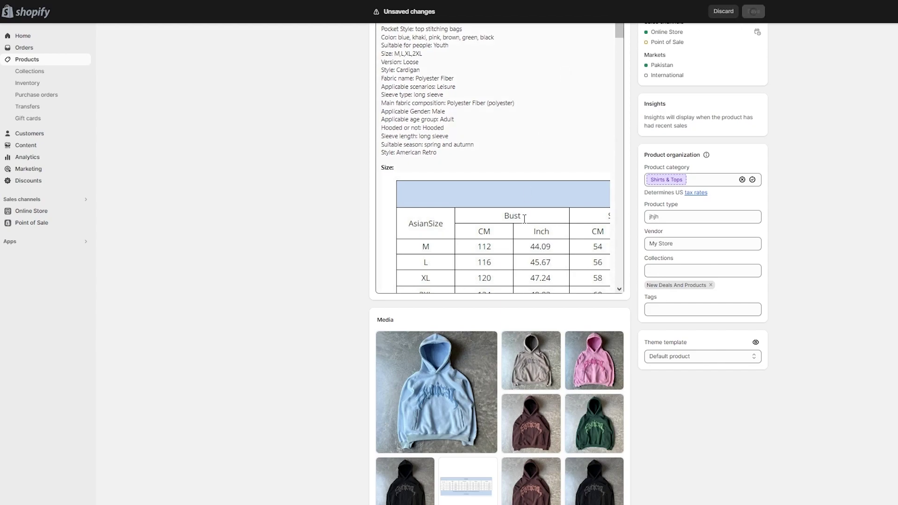
# - Review the hoodie's product details and return to the Products list
pyautogui.scroll(-5, 564, 75)
pyautogui.scroll(-20, 483, 162)
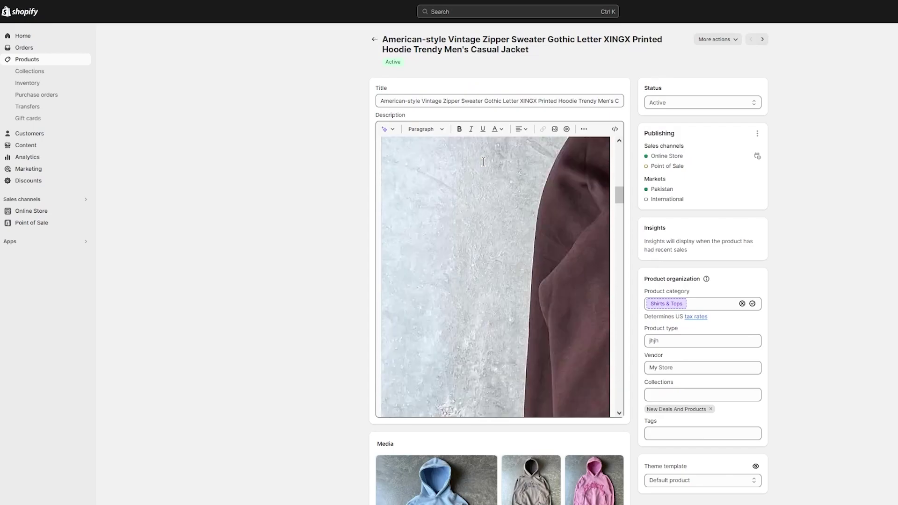
pyautogui.scroll(-3, 483, 162)
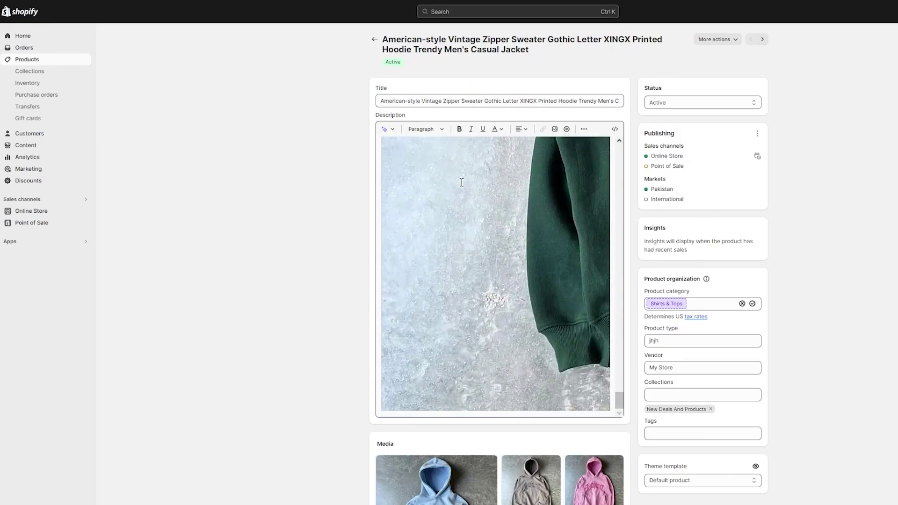
pyautogui.scroll(-10, 318, 322)
pyautogui.scroll(-20, 357, 171)
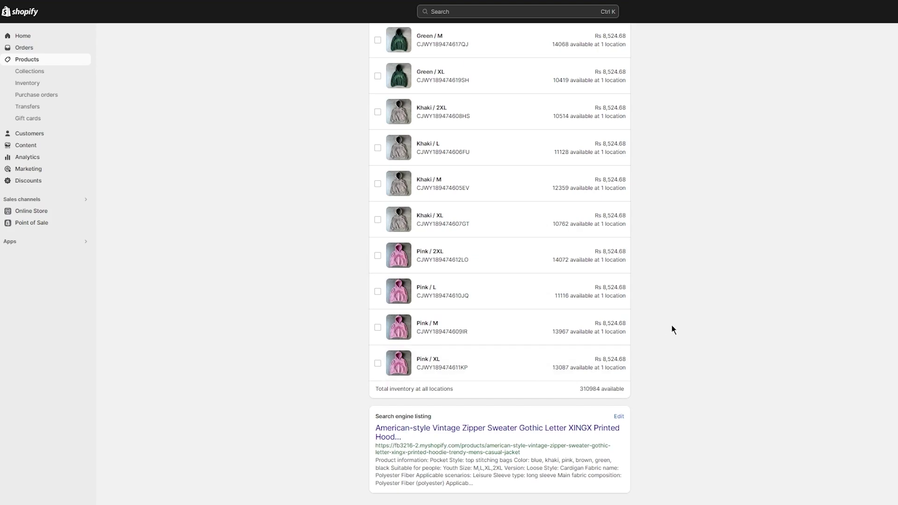
pyautogui.scroll(20, 711, 364)
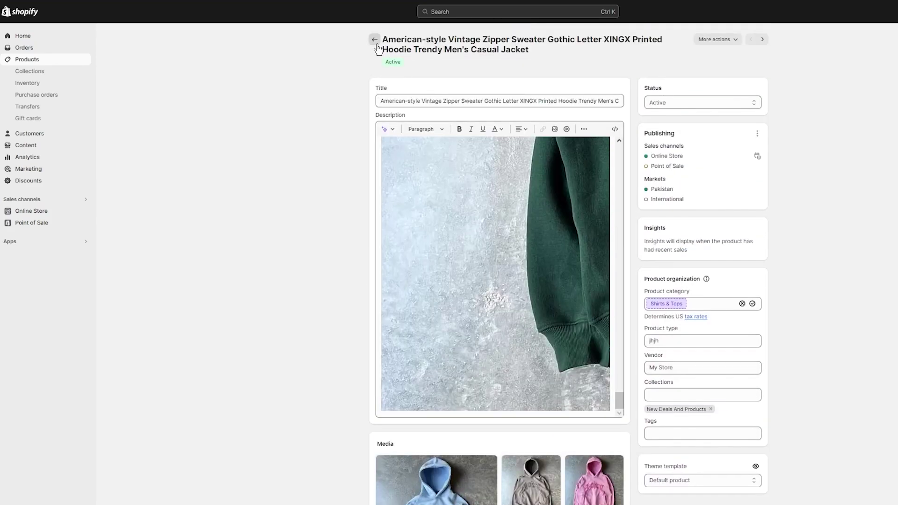
pyautogui.click(375, 40)
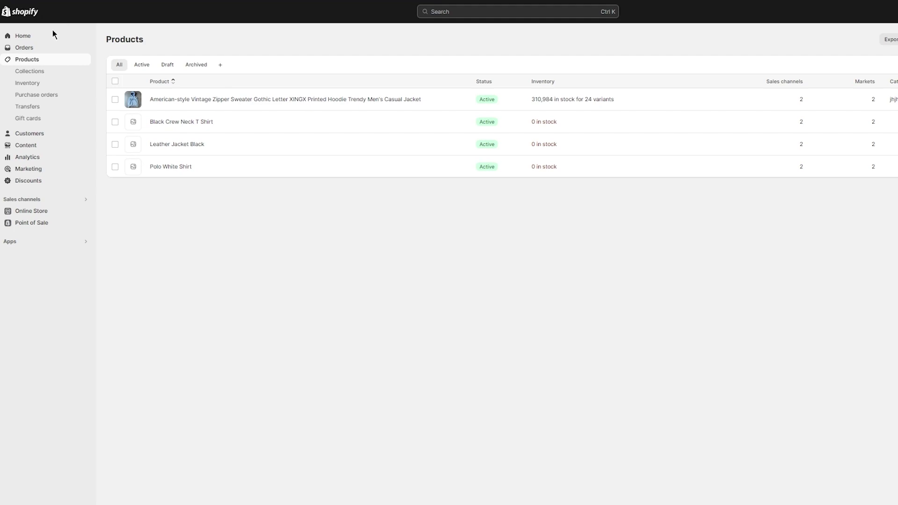
# - Go to the admin Home and scroll through Shopify's 'Making Commerce Better for Everyone' homepage
pyautogui.click(21, 38)
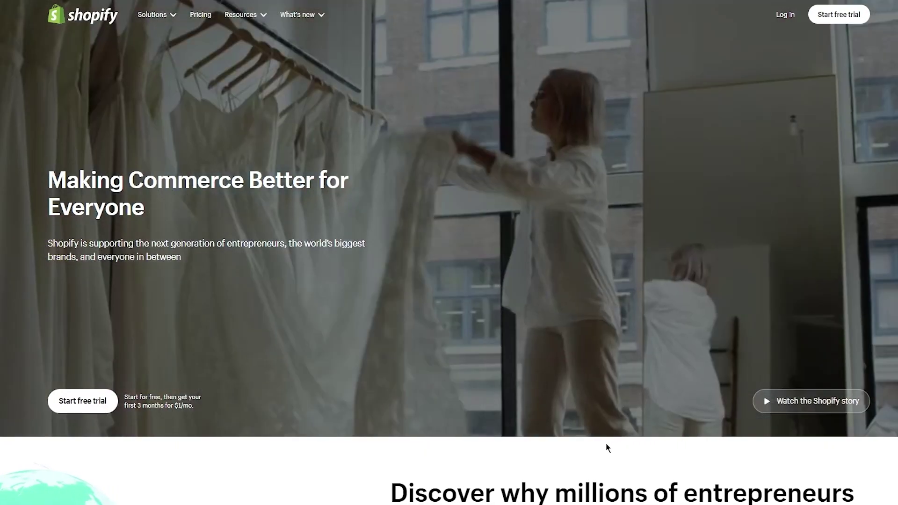
pyautogui.scroll(-14, 607, 449)
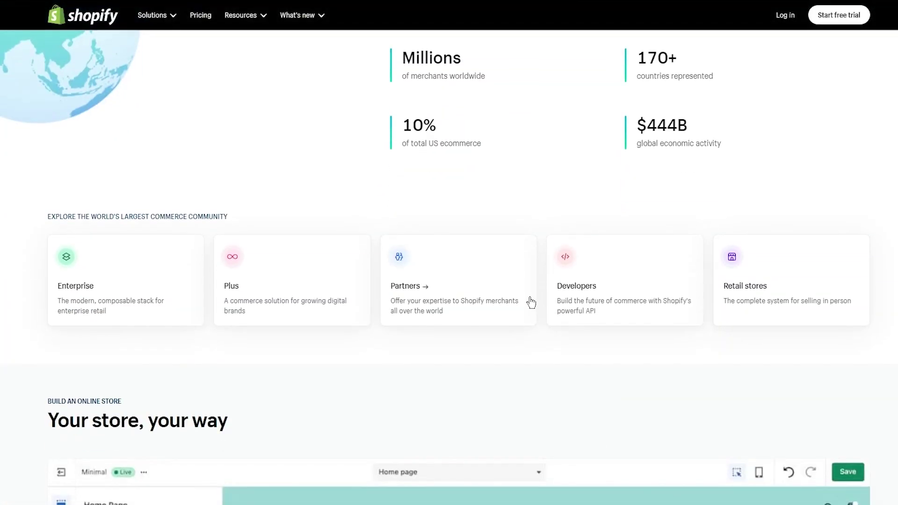
pyautogui.scroll(10, 495, 231)
pyautogui.scroll(-15, 495, 230)
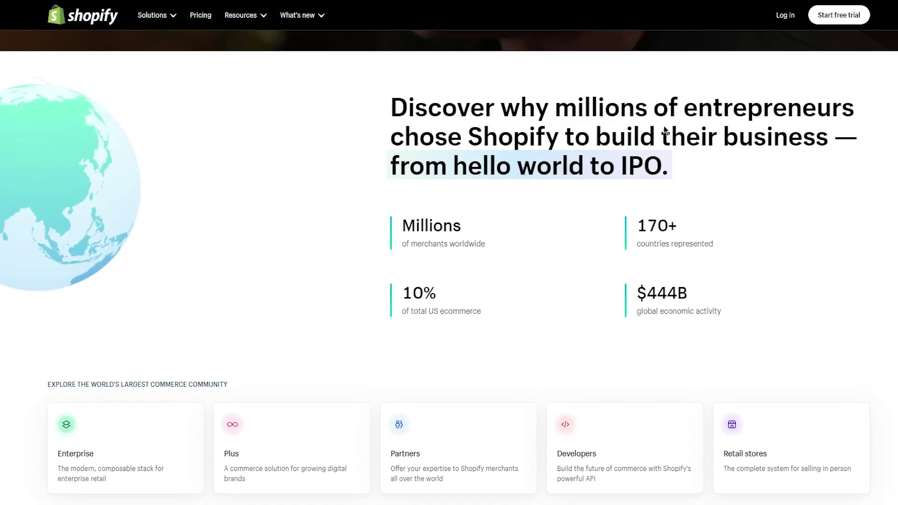
pyautogui.scroll(-4, 346, 168)
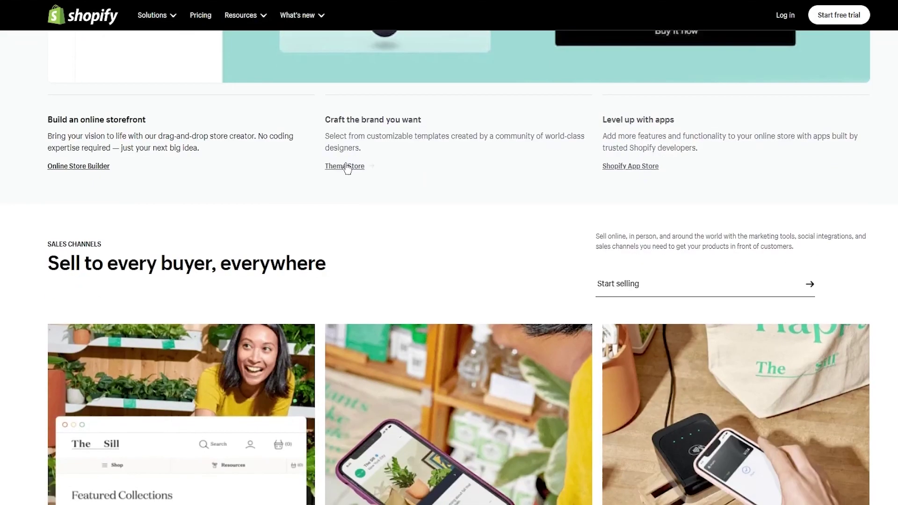
pyautogui.scroll(9, 346, 168)
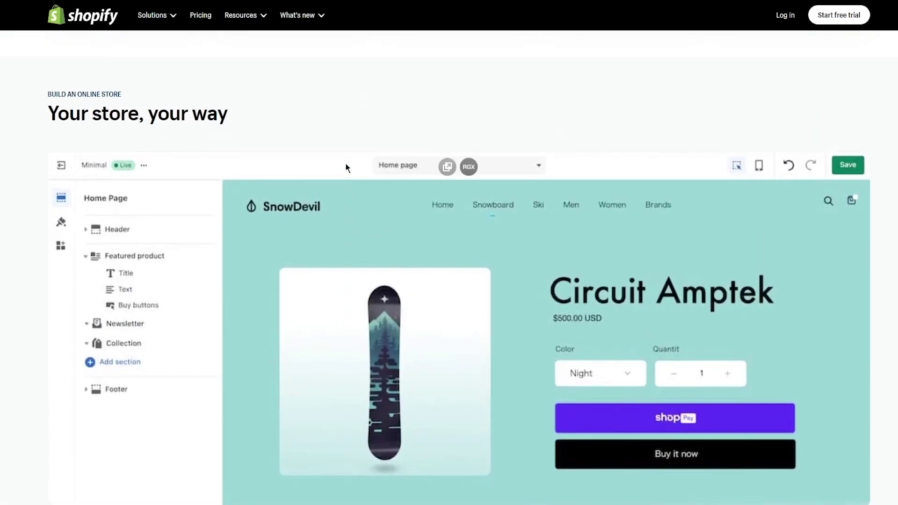
pyautogui.scroll(8, 346, 167)
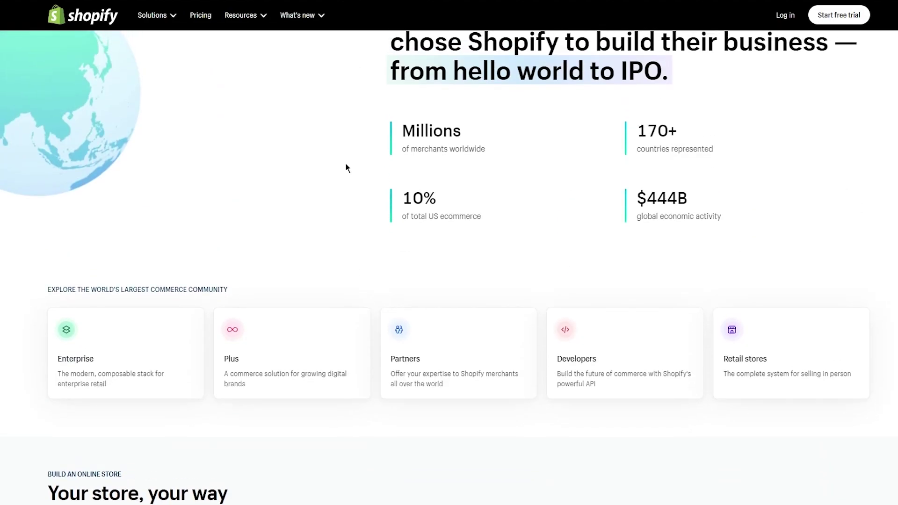
pyautogui.scroll(-10, 346, 167)
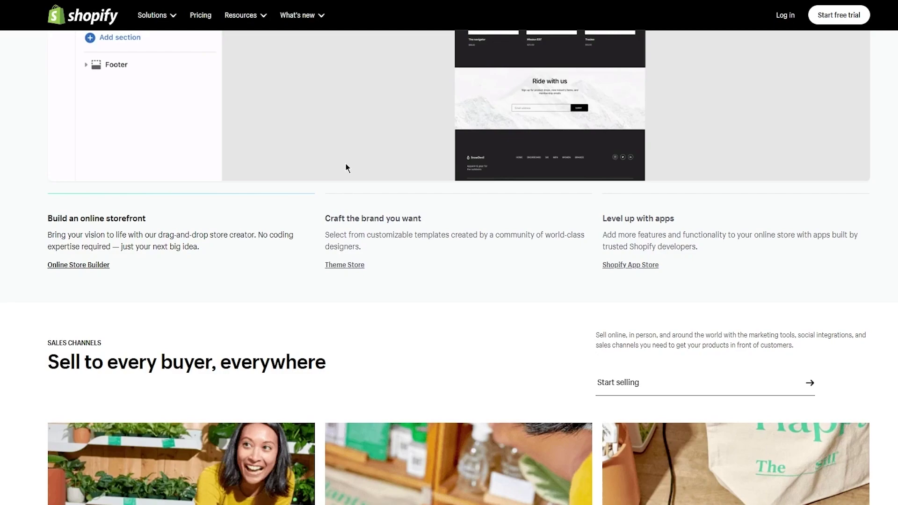
pyautogui.scroll(10, 346, 167)
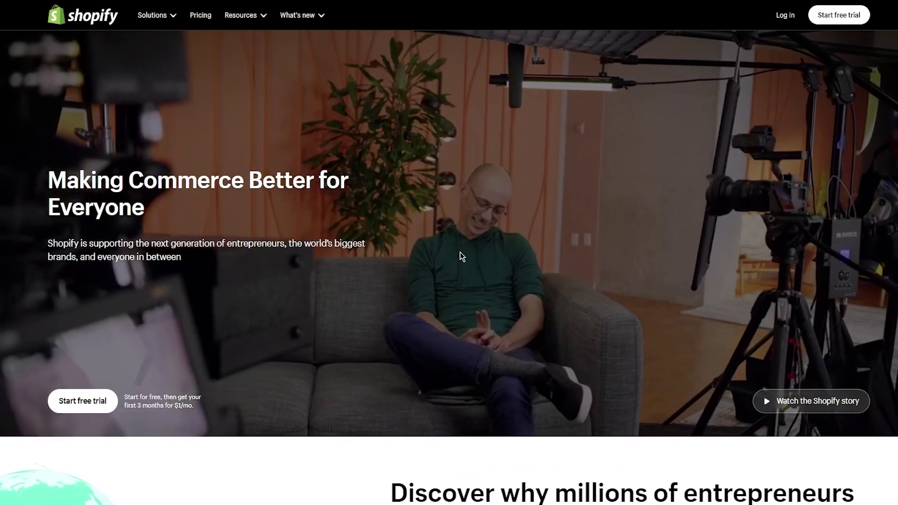
pyautogui.scroll(-5, 462, 255)
pyautogui.scroll(-15, 461, 256)
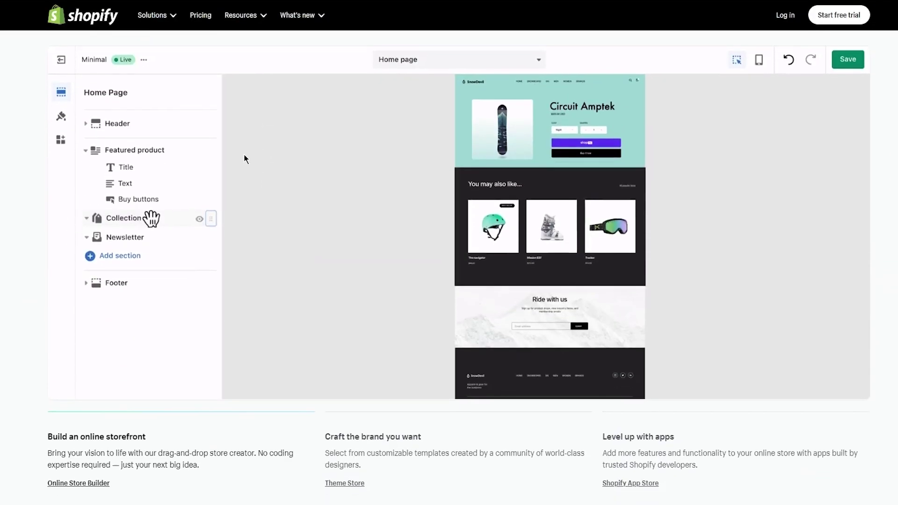
pyautogui.scroll(-15, 461, 256)
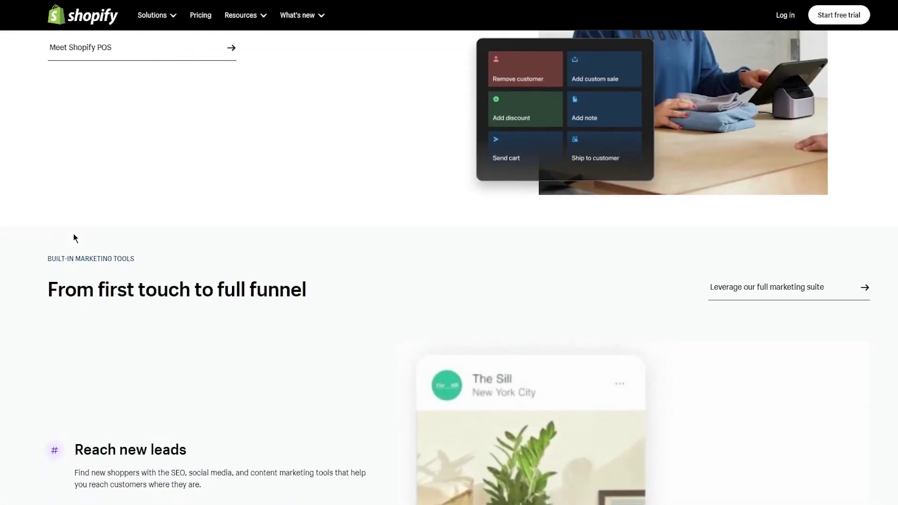
pyautogui.scroll(-6, 462, 257)
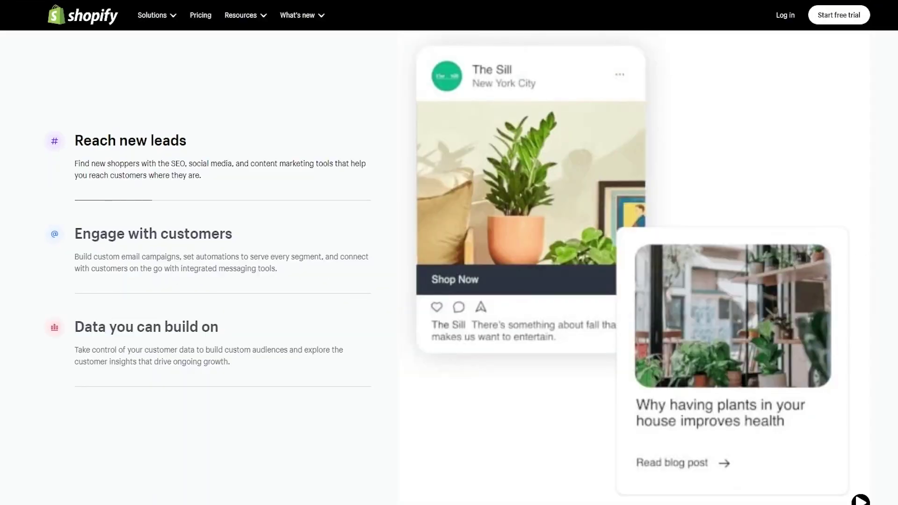
pyautogui.scroll(-7, 461, 257)
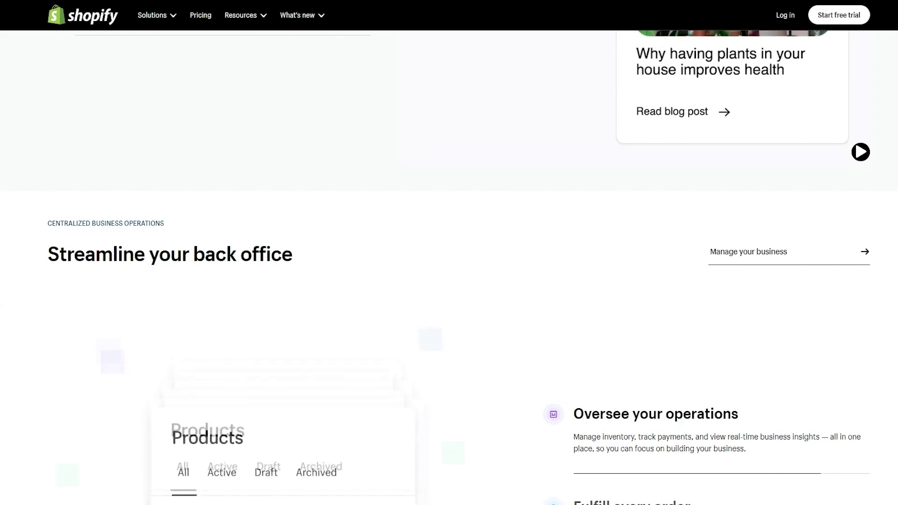
pyautogui.scroll(-6, 449, 252)
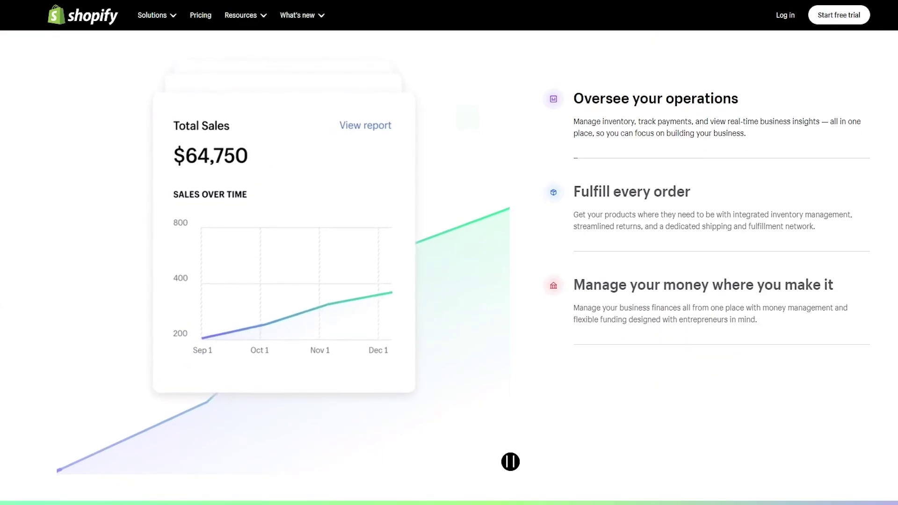
pyautogui.scroll(20, 449, 252)
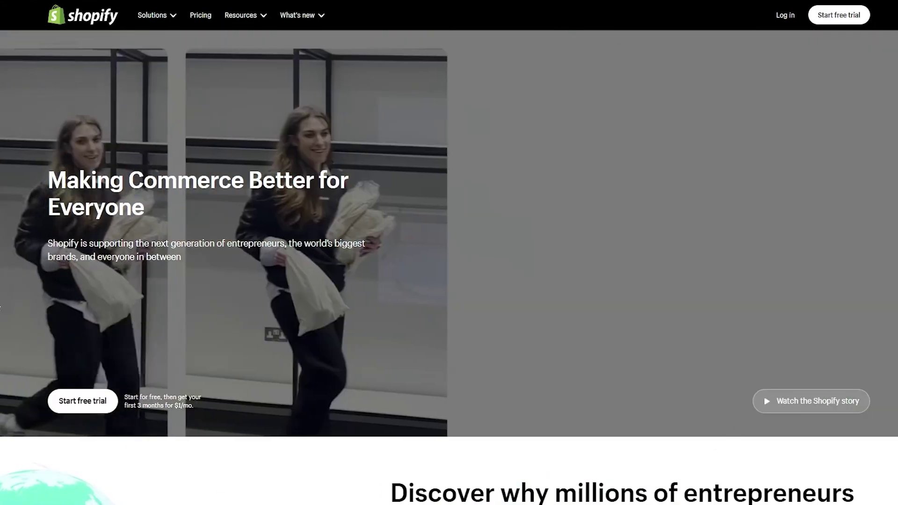